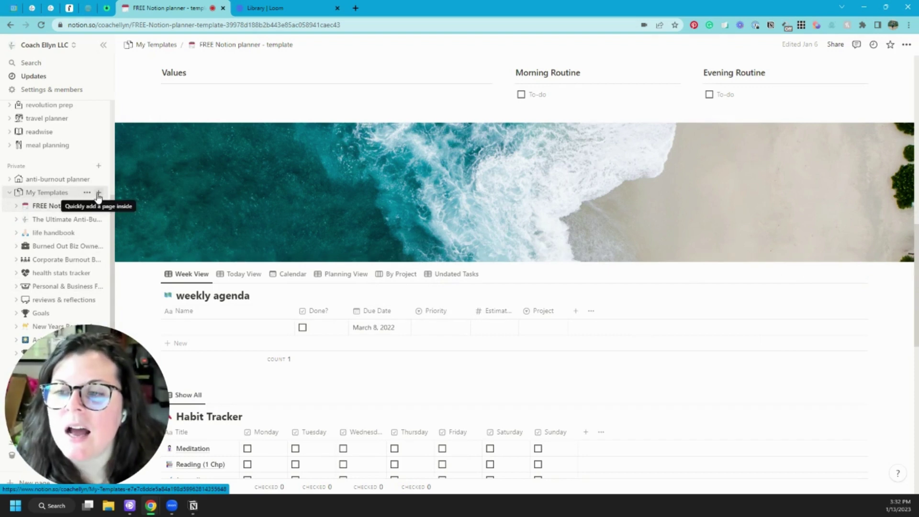
# Create a new private page titled "recurring tasks".
pyautogui.click(10, 192)
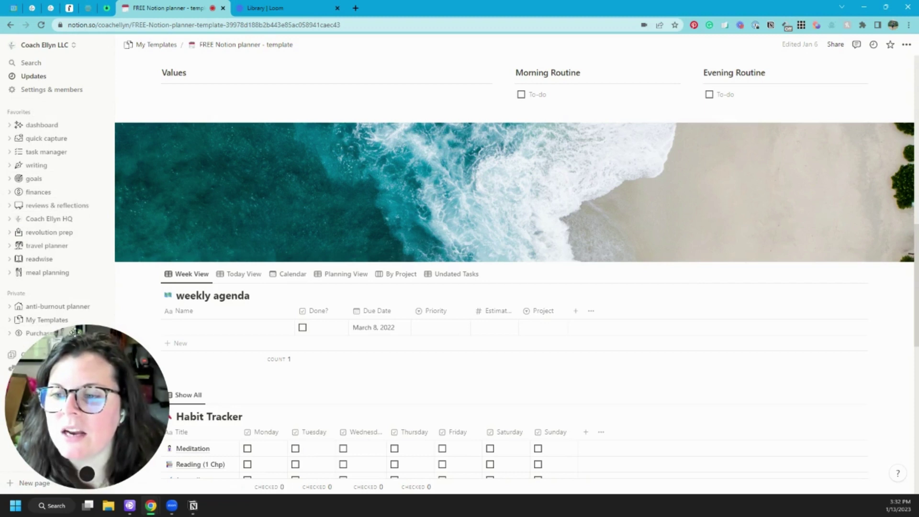
pyautogui.click(104, 294)
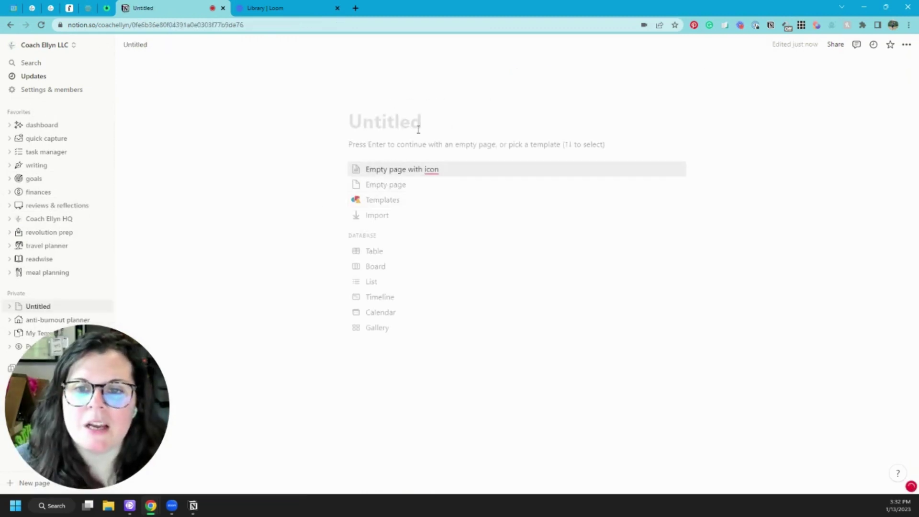
pyautogui.write('test')
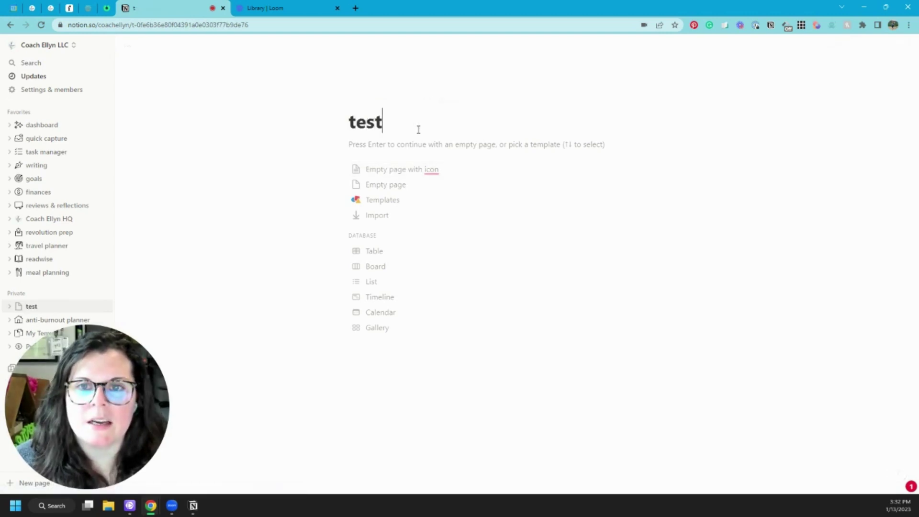
pyautogui.press('BackSpace')
pyautogui.press('BackSpace')
pyautogui.write('recurring tasks')
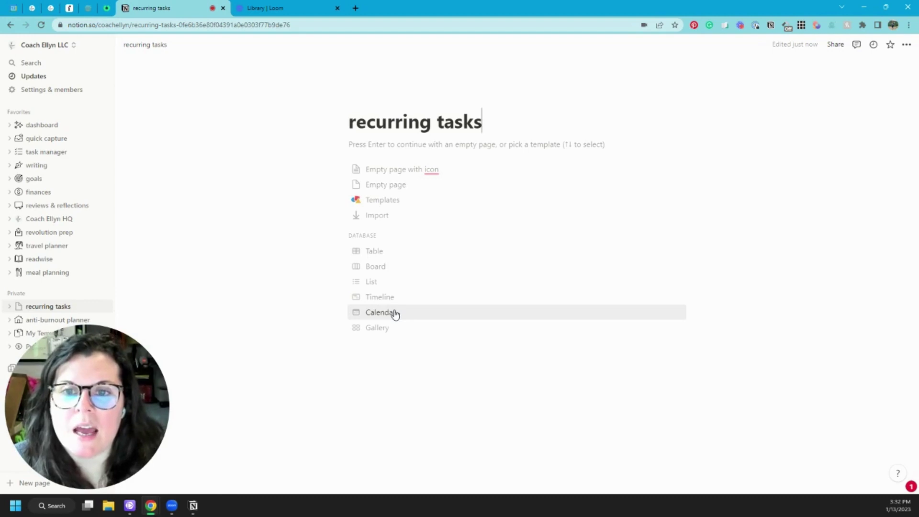
# Make the page a table with its own new database and delete its blank starter rows.
pyautogui.click(396, 253)
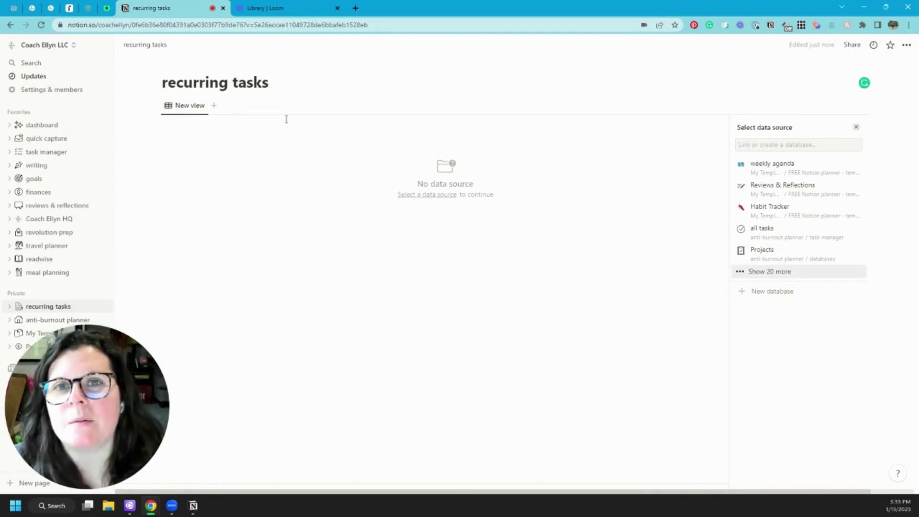
pyautogui.click(781, 293)
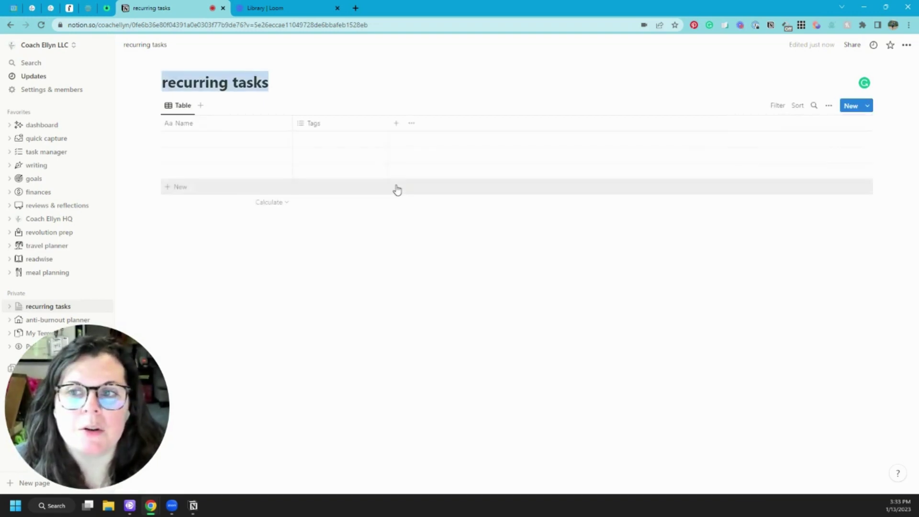
pyautogui.moveTo(139, 134); pyautogui.dragTo(242, 180)
pyautogui.press('Delete')
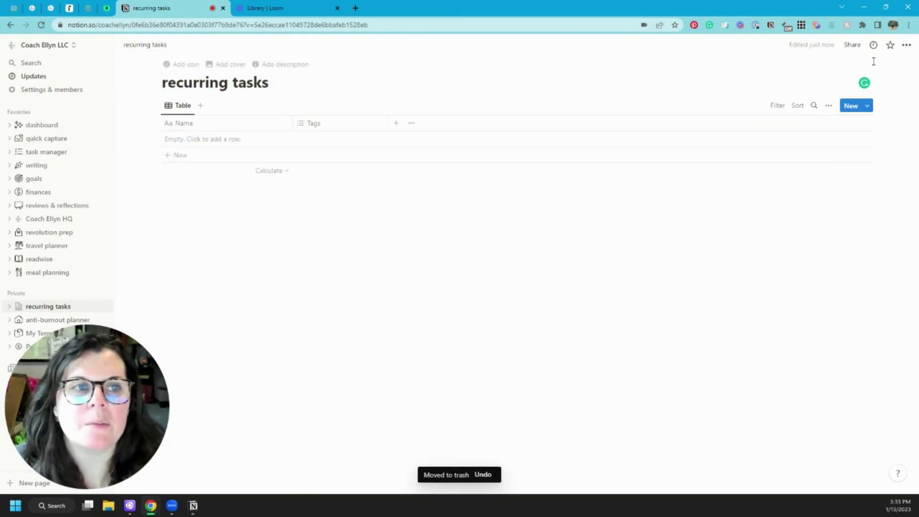
pyautogui.click(905, 45)
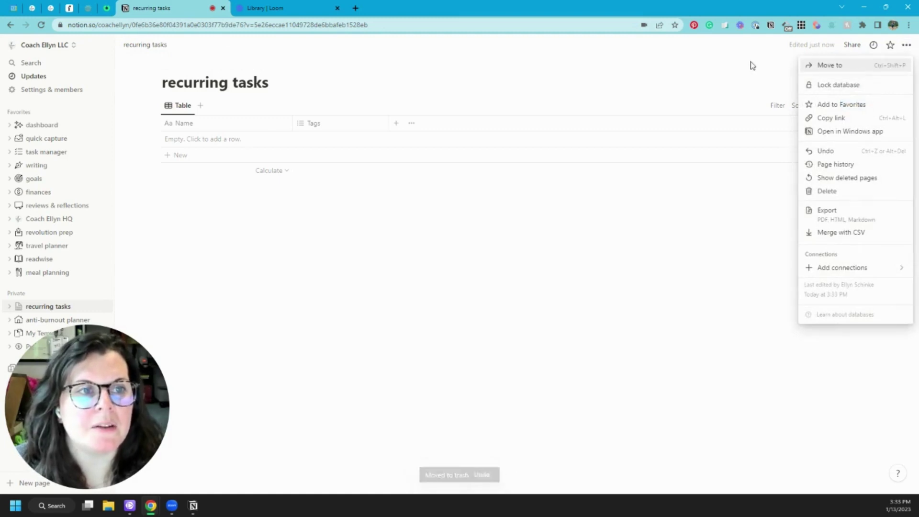
pyautogui.click(710, 271)
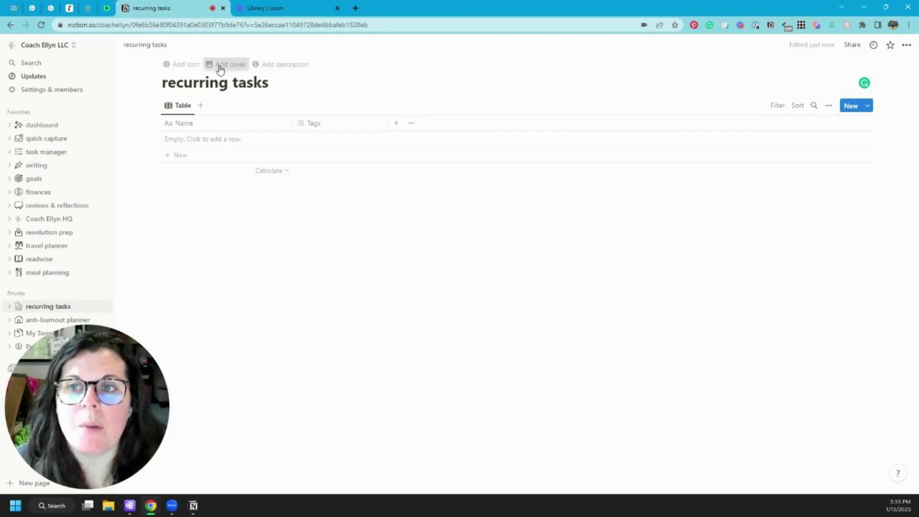
# Add a page cover using the Unsplash "desktop" photo with the green leaf and coffee cup, and reposition it.
pyautogui.click(219, 66)
pyautogui.click(630, 139)
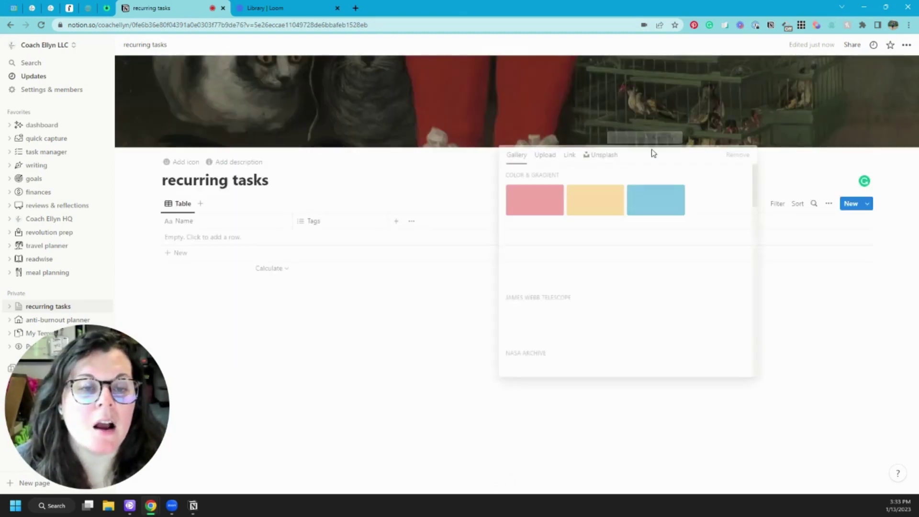
pyautogui.click(617, 158)
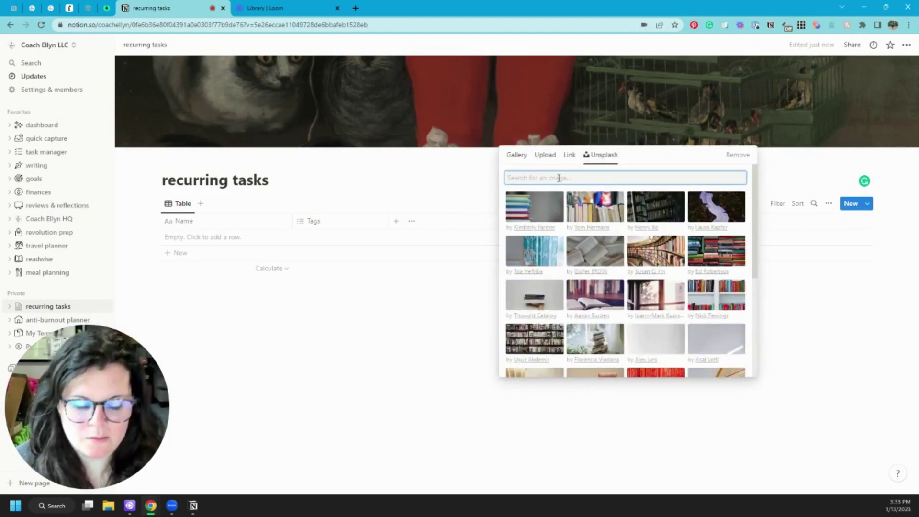
pyautogui.write('desktop')
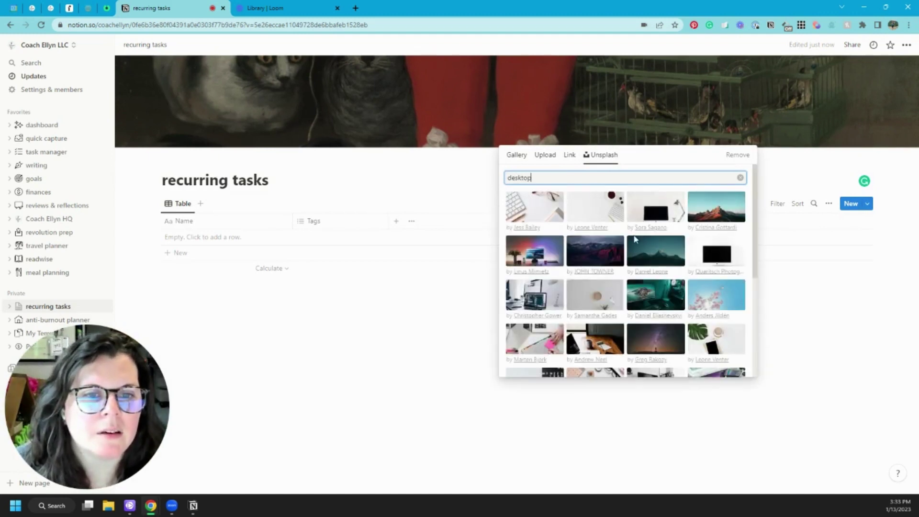
pyautogui.scroll(-2, 670, 268)
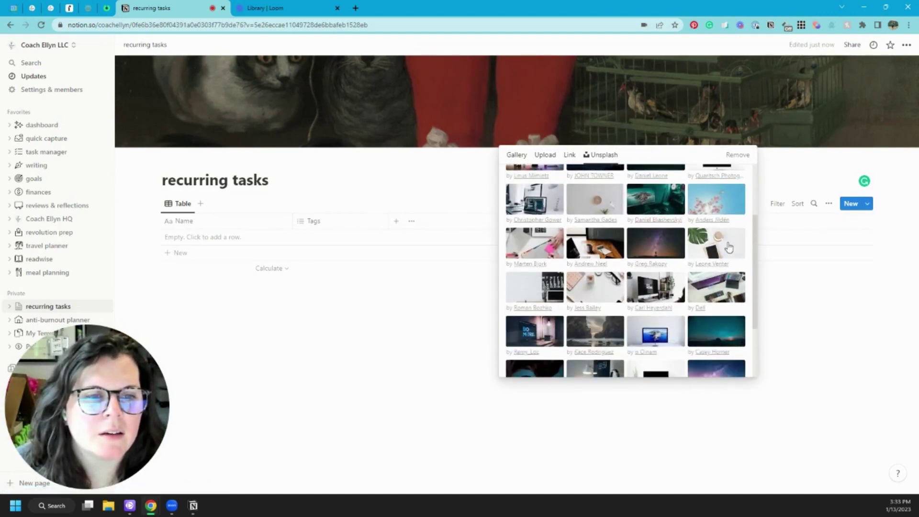
pyautogui.click(699, 233)
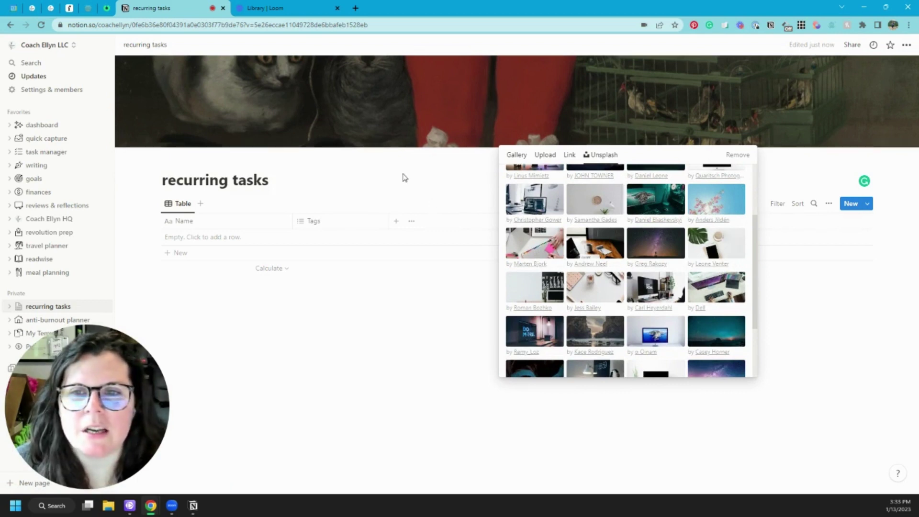
pyautogui.click(799, 156)
pyautogui.click(665, 139)
pyautogui.moveTo(633, 93); pyautogui.dragTo(626, 331)
# Give the page a dark round check mark icon, found by filtering the icons for "check".
pyautogui.click(182, 162)
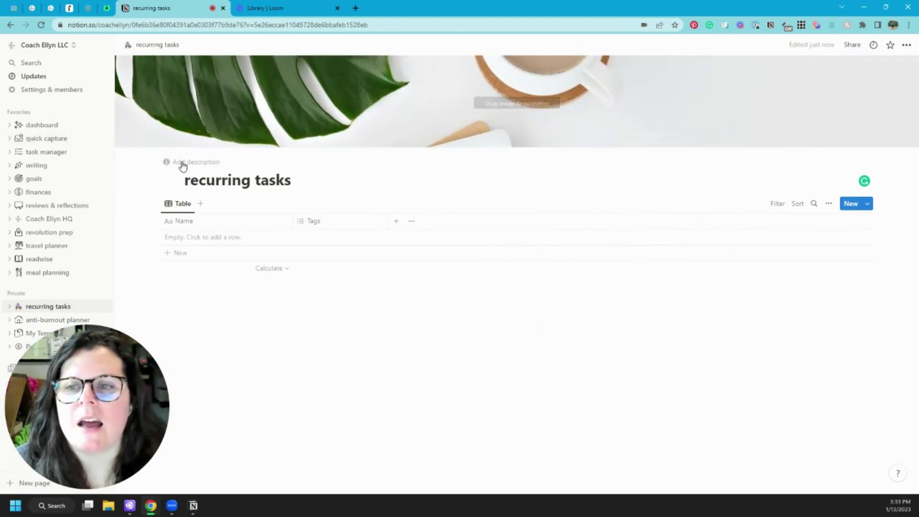
pyautogui.click(116, 200)
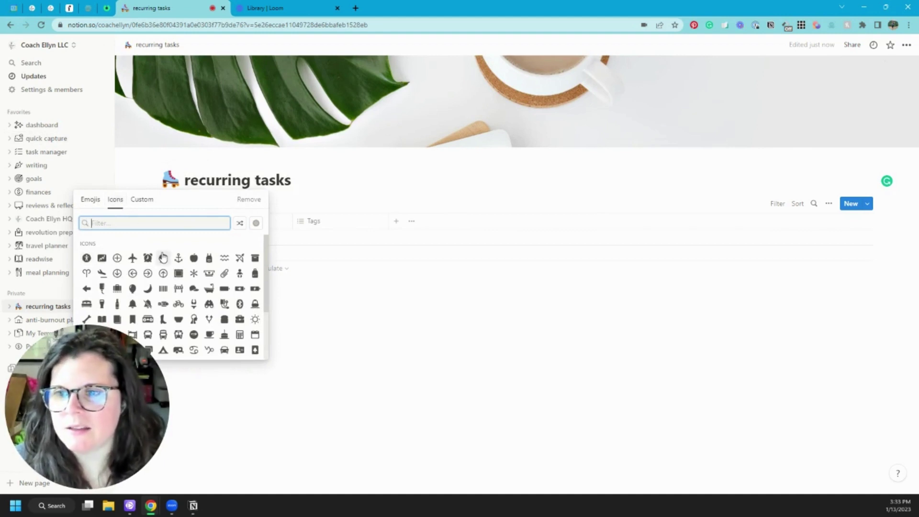
pyautogui.write('check')
pyautogui.click(102, 245)
pyautogui.click(70, 262)
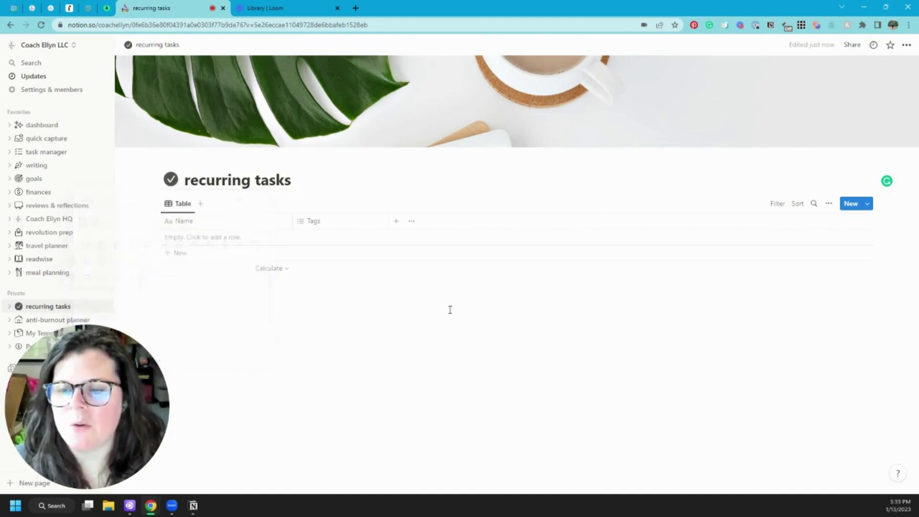
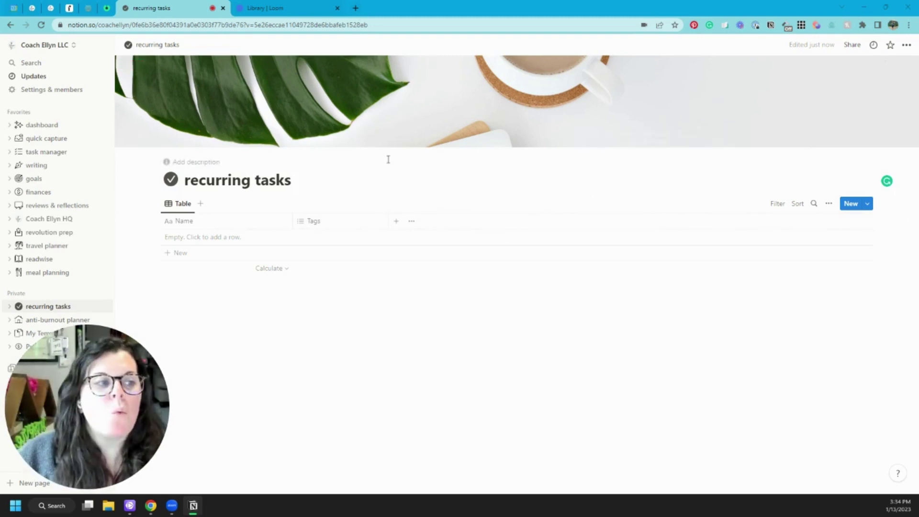
# Delete the Tags property from the recurring tasks table.
pyautogui.click(321, 223)
pyautogui.click(338, 352)
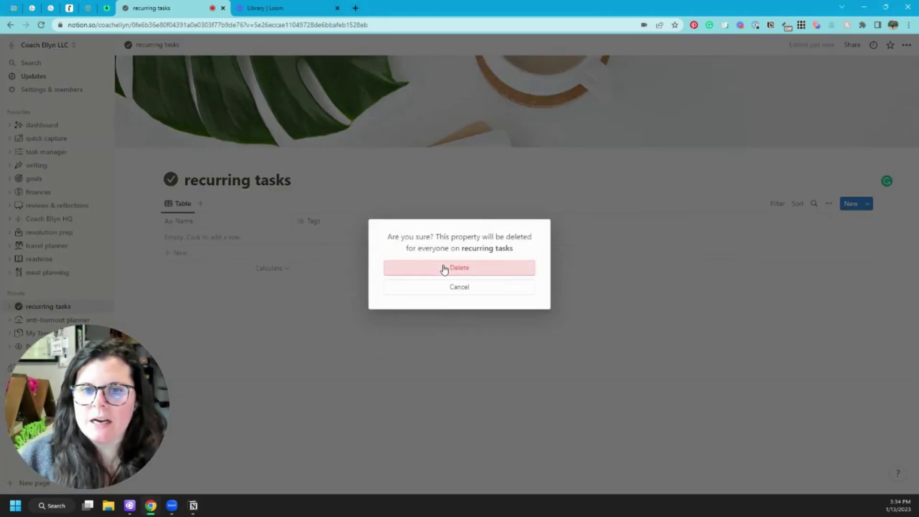
pyautogui.click(443, 268)
# Add a checkbox property named "Recurring?" and narrow its column to fit the name.
pyautogui.click(301, 222)
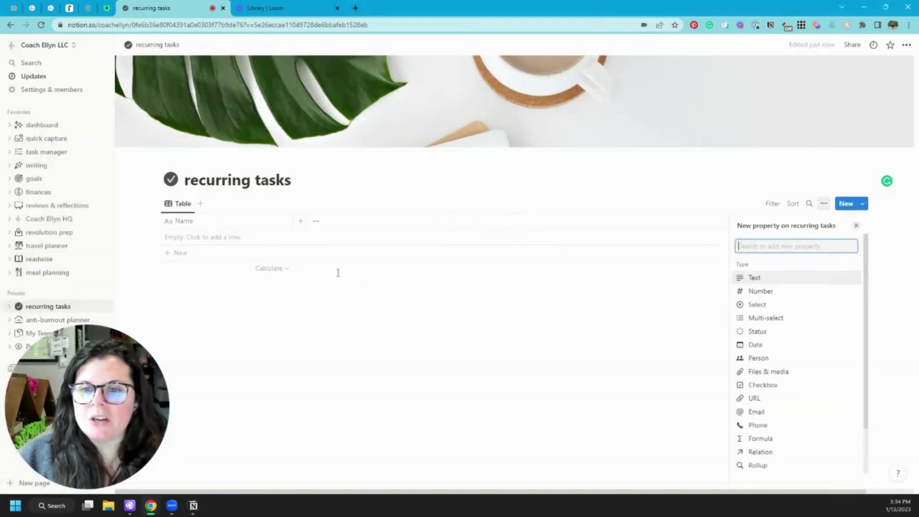
pyautogui.click(771, 386)
pyautogui.write('R')
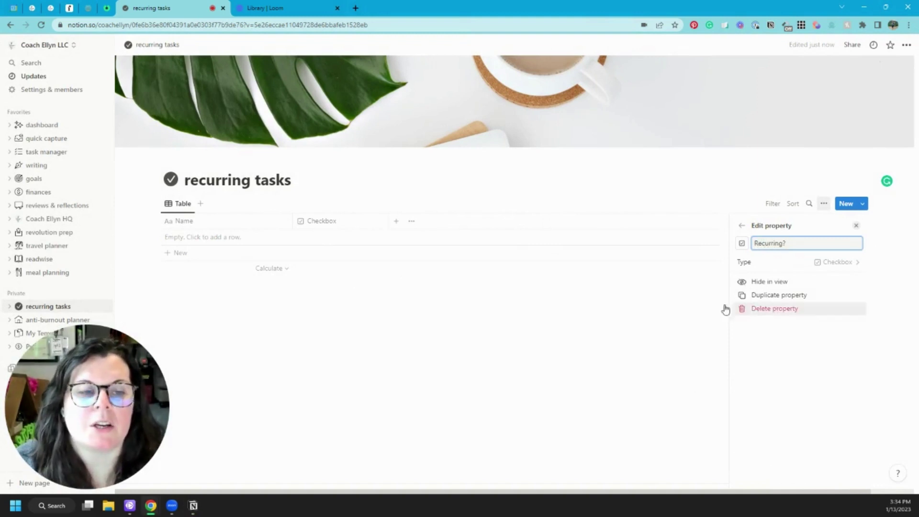
pyautogui.click(441, 263)
pyautogui.moveTo(386, 221); pyautogui.dragTo(345, 223)
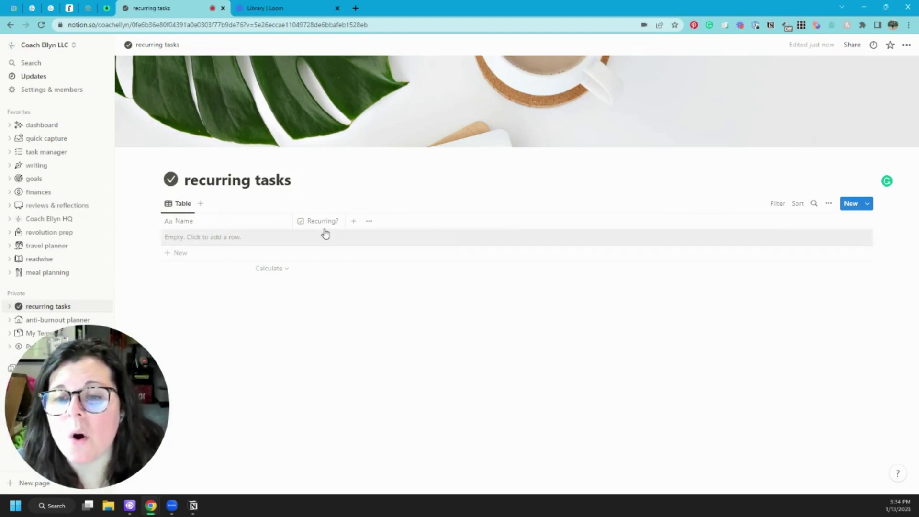
# Add a checkbox property named "Done?", place it before the Name column and shrink it to checkbox width.
pyautogui.click(353, 223)
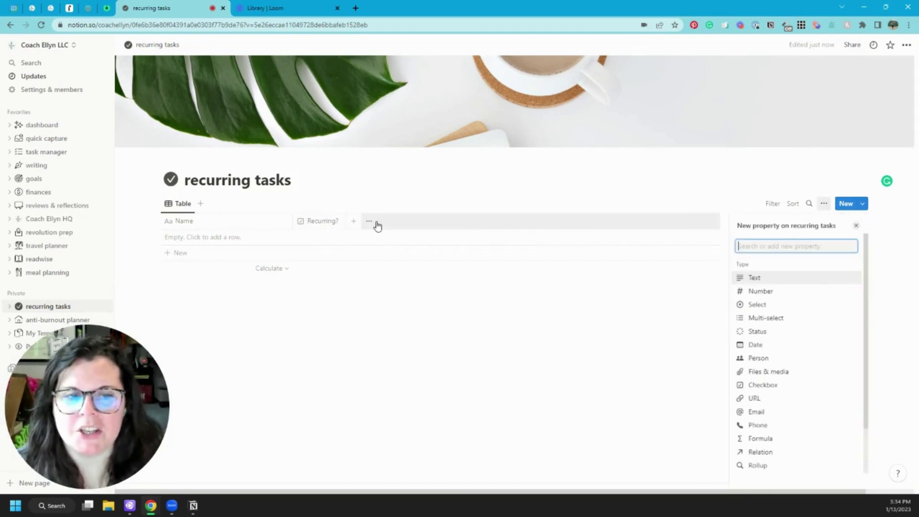
pyautogui.click(762, 385)
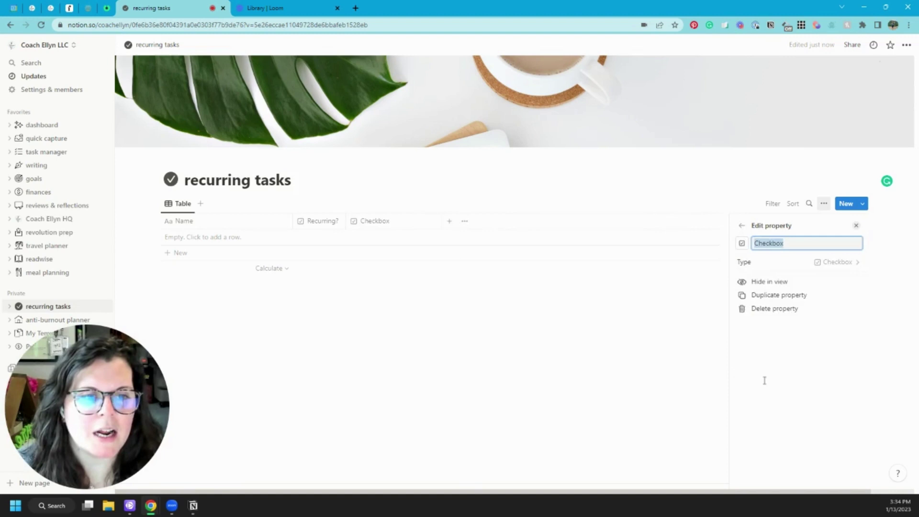
pyautogui.write('D')
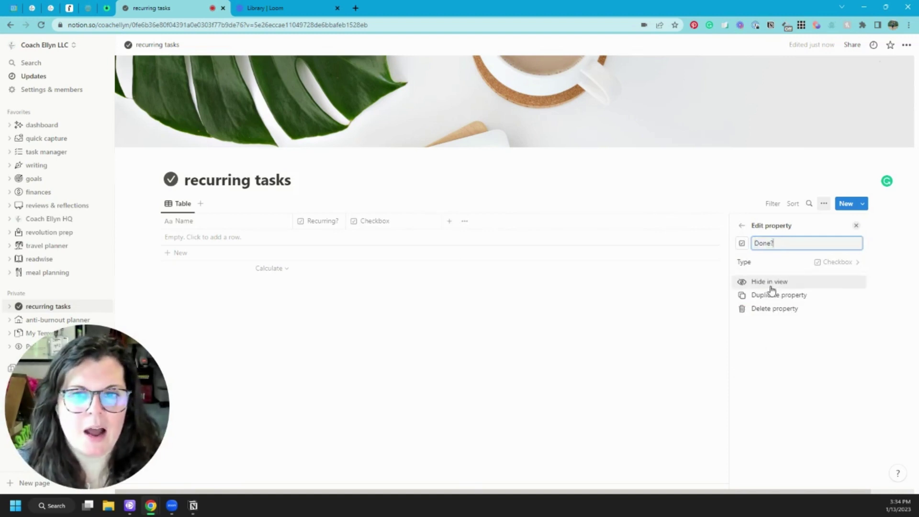
pyautogui.click(451, 369)
pyautogui.moveTo(366, 230); pyautogui.dragTo(185, 239)
pyautogui.moveTo(256, 220); pyautogui.dragTo(177, 229)
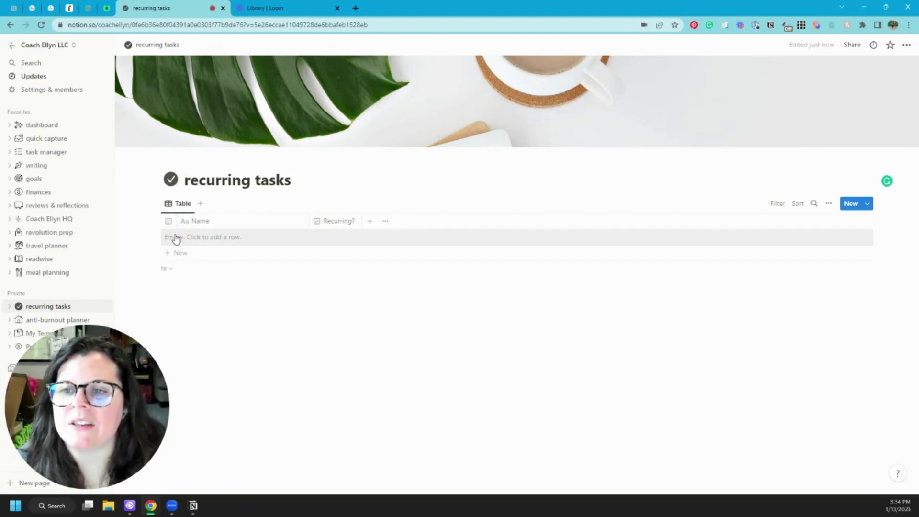
# Add a task named "test" to the table and mark it as done.
pyautogui.click(177, 253)
pyautogui.write('test')
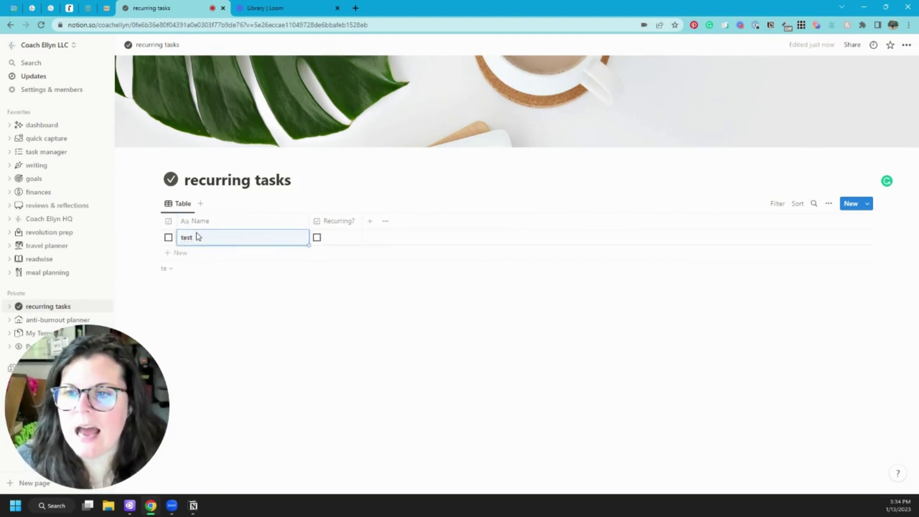
pyautogui.press('Return')
pyautogui.click(169, 237)
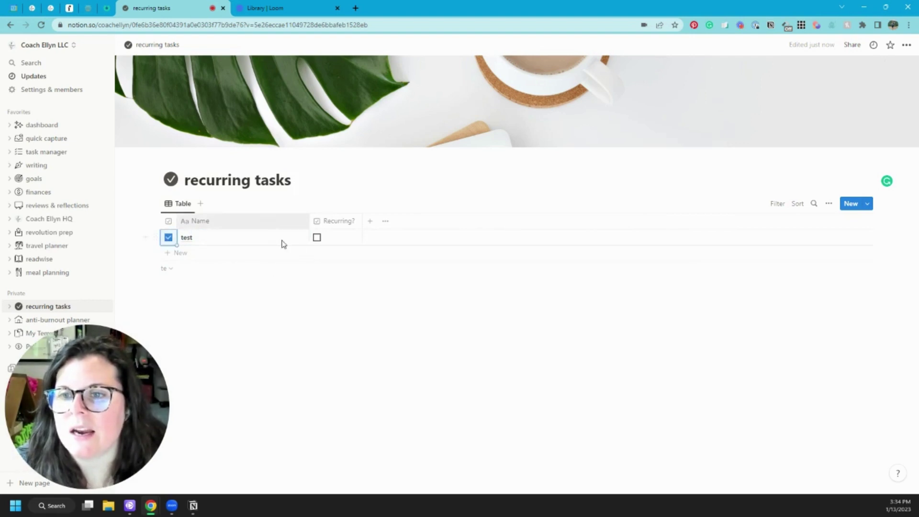
pyautogui.click(334, 279)
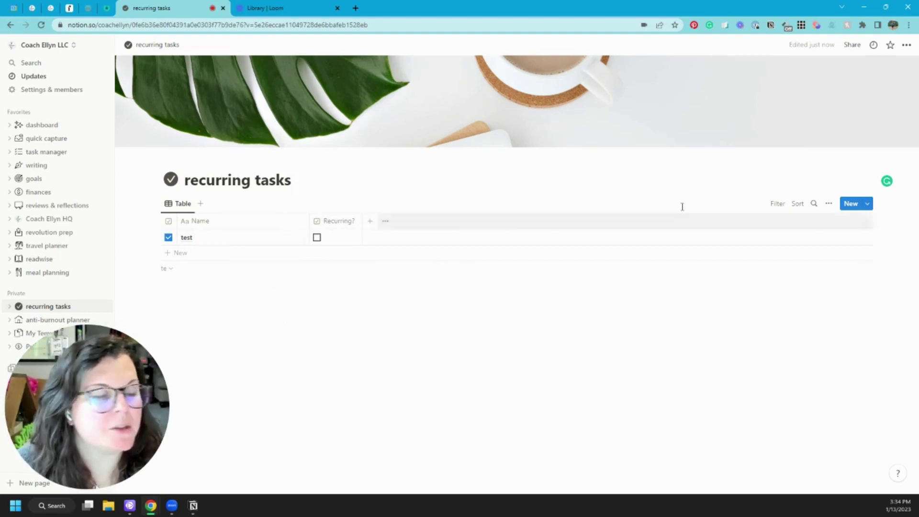
# Add a date property named "Do Date", narrow its column and place it between Name and "Recurring?".
pyautogui.click(369, 220)
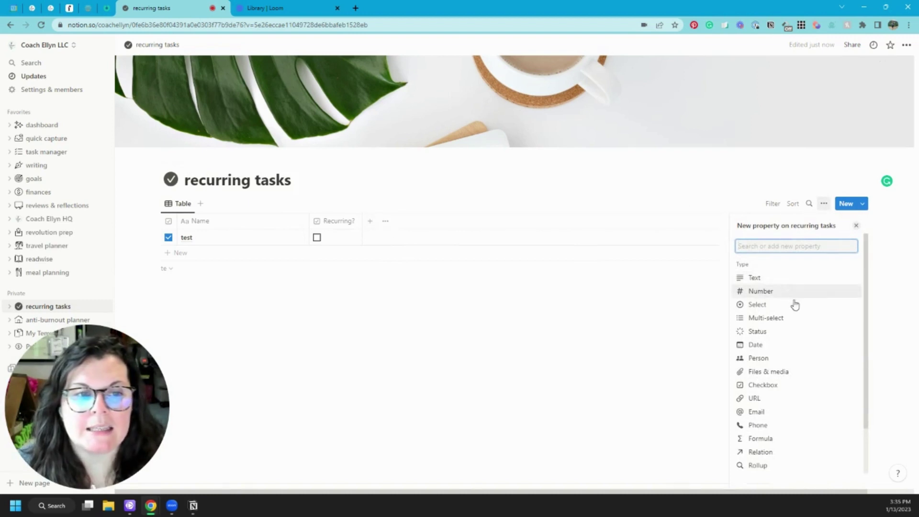
pyautogui.click(766, 344)
pyautogui.write('Do Date')
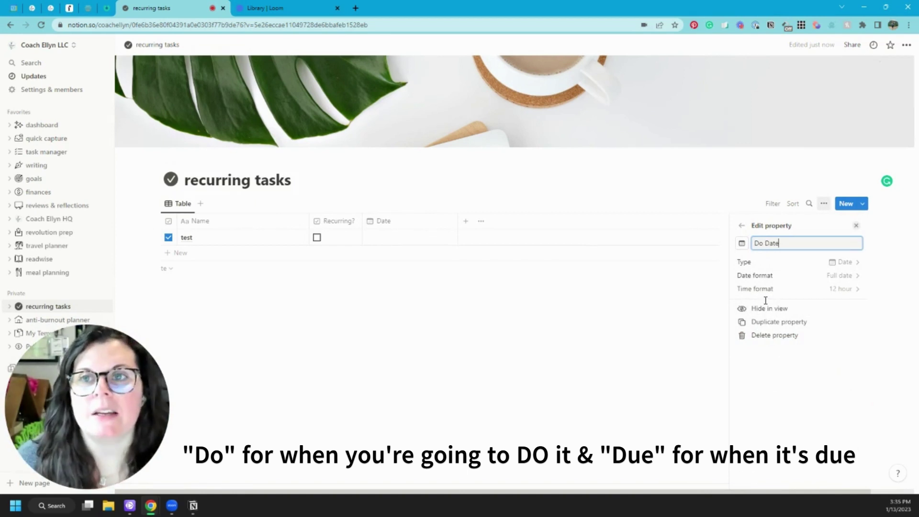
pyautogui.click(648, 296)
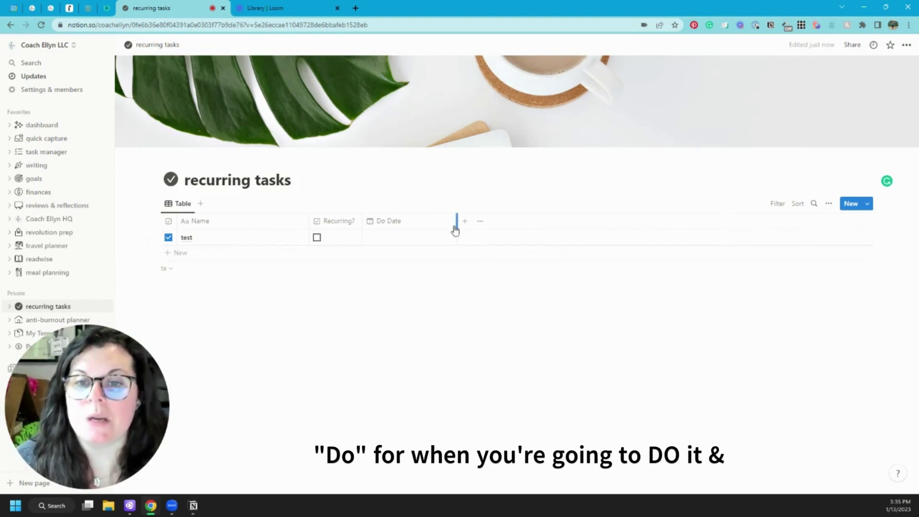
pyautogui.moveTo(433, 221); pyautogui.dragTo(358, 230)
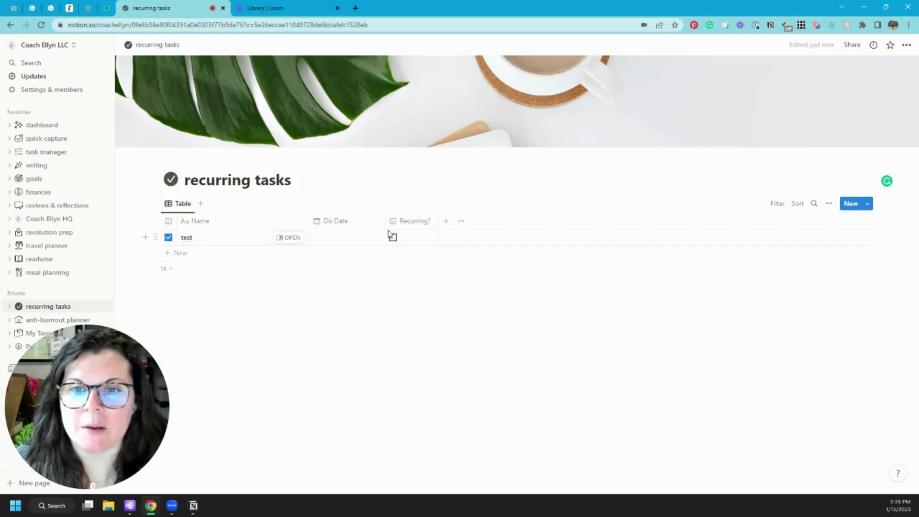
# Add a Created time property to the recurring tasks table.
pyautogui.click(447, 221)
pyautogui.scroll(-2, 817, 406)
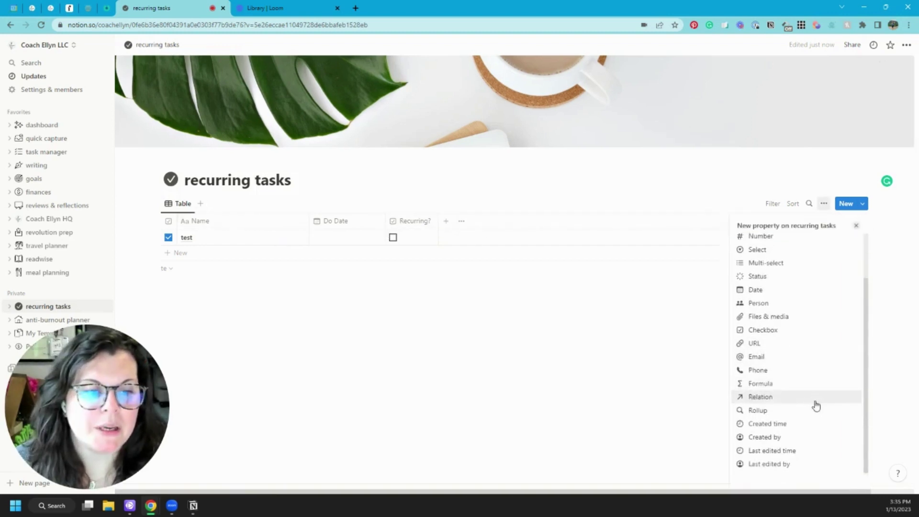
pyautogui.click(803, 424)
pyautogui.click(509, 387)
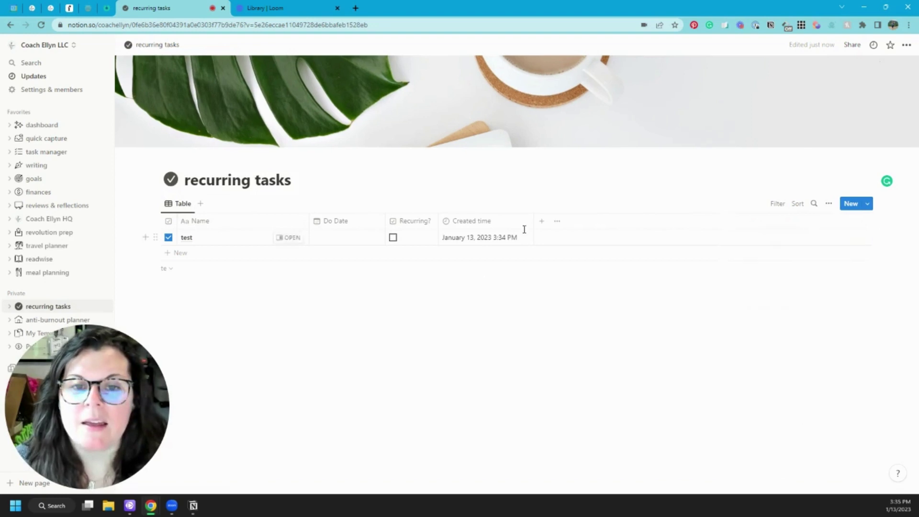
# Narrow the Created time column slightly so it fits its date and time values.
pyautogui.moveTo(532, 226); pyautogui.dragTo(523, 223)
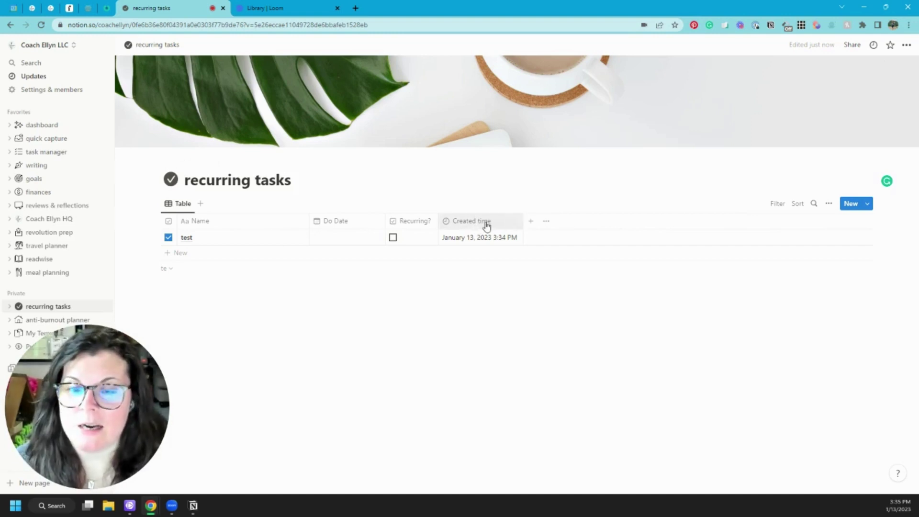
pyautogui.click(530, 223)
pyautogui.scroll(-3, 771, 437)
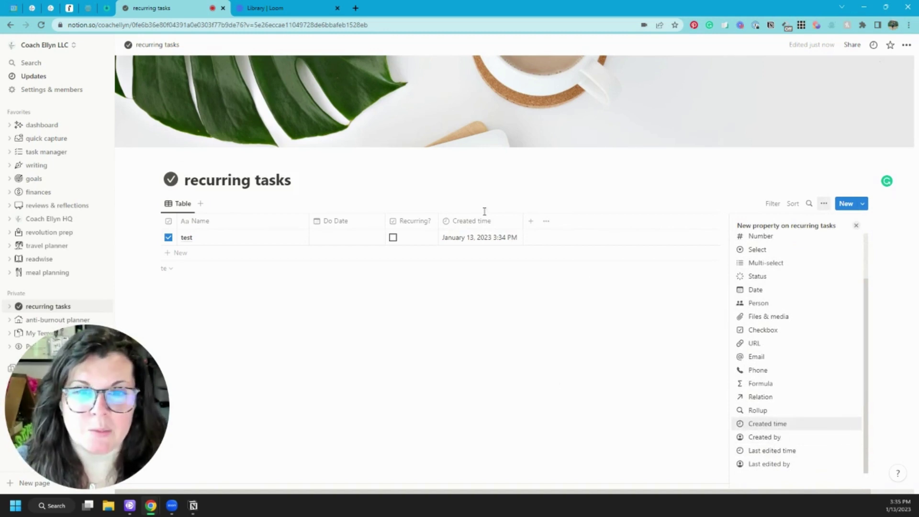
pyautogui.click(482, 300)
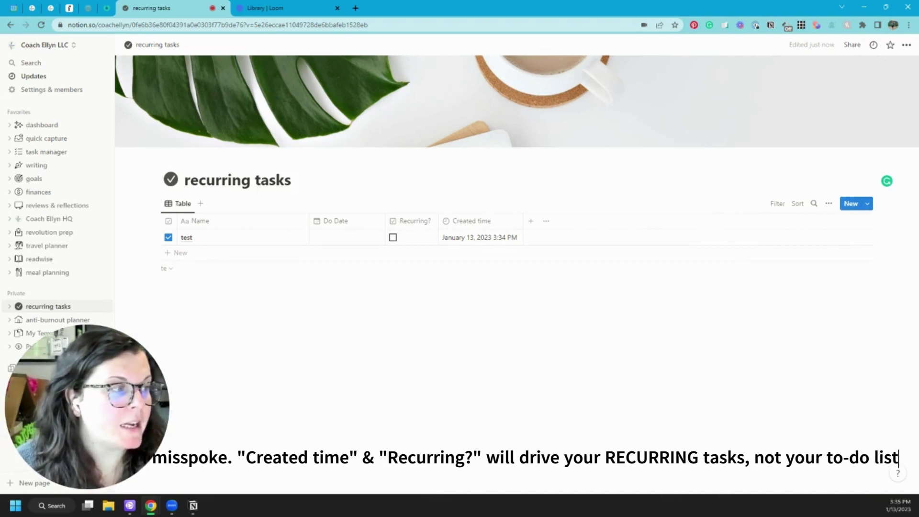
pyautogui.hotkey('alt', 'Tab')
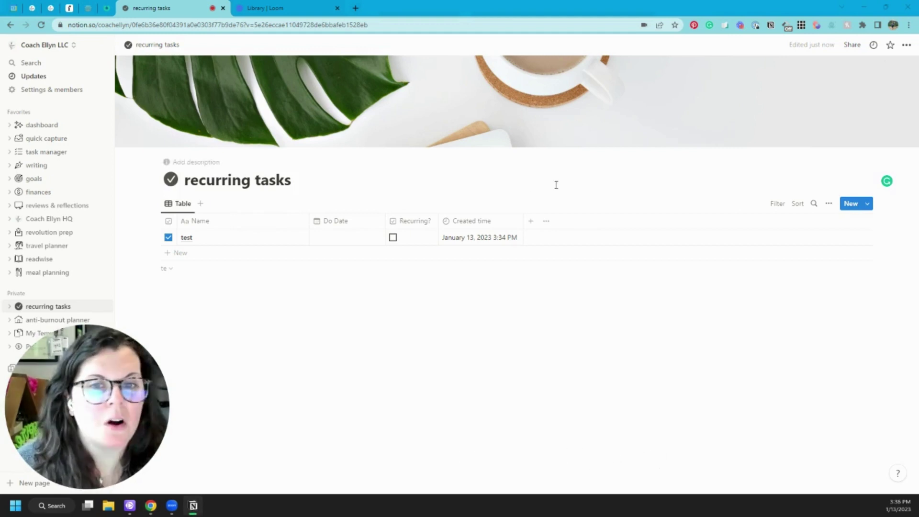
# Add a formula property named "Show in Calendar?" to the recurring tasks table.
pyautogui.click(532, 221)
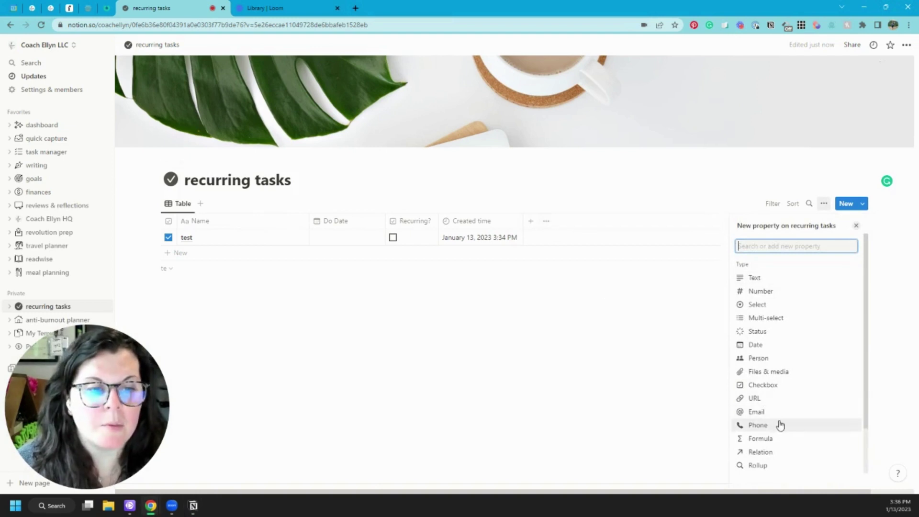
pyautogui.click(771, 440)
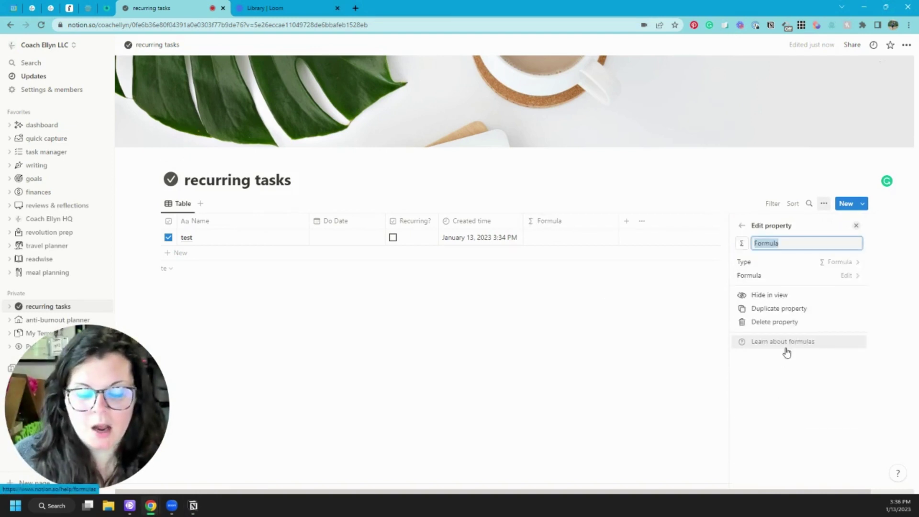
pyautogui.write('Show in Calendar?')
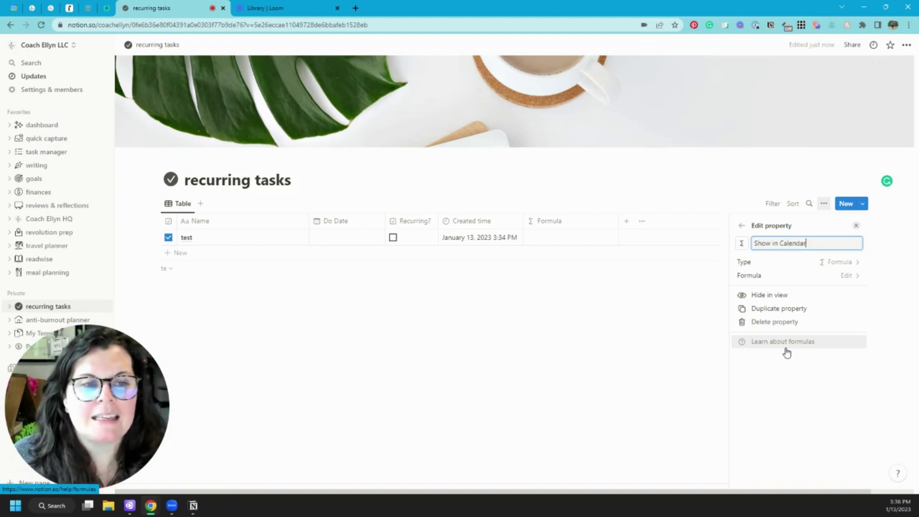
pyautogui.click(657, 337)
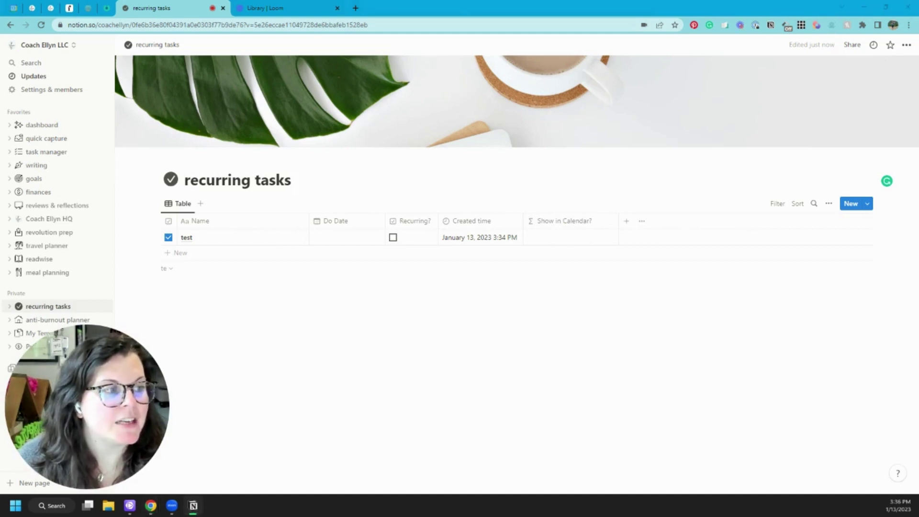
# Start the "Show in Calendar?" formula with if(prop("Recurring?") == false, prop("Do Date"), leaving the else value open.
pyautogui.click(582, 238)
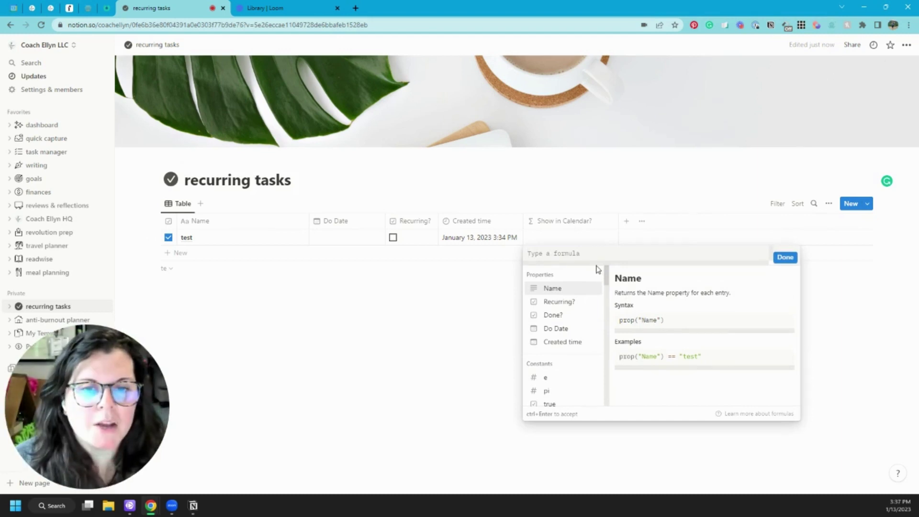
pyautogui.write('if(')
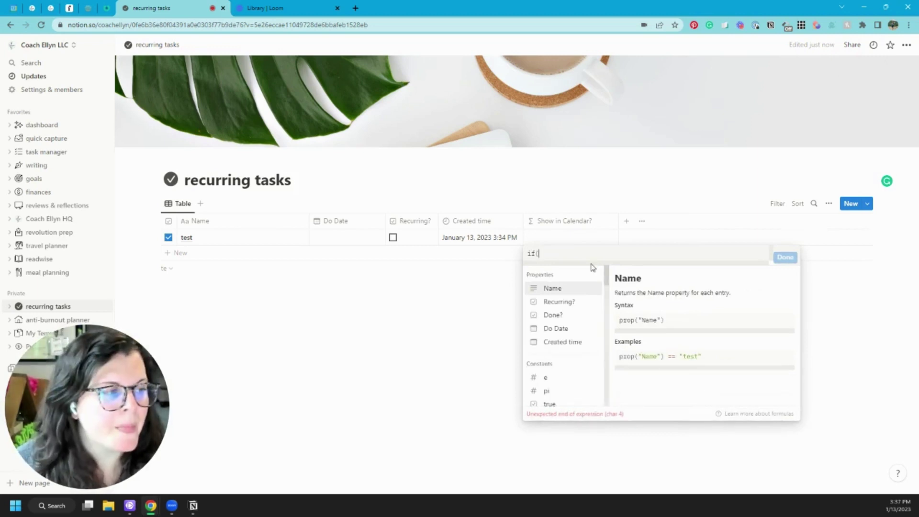
pyautogui.click(565, 307)
pyautogui.write('== false')
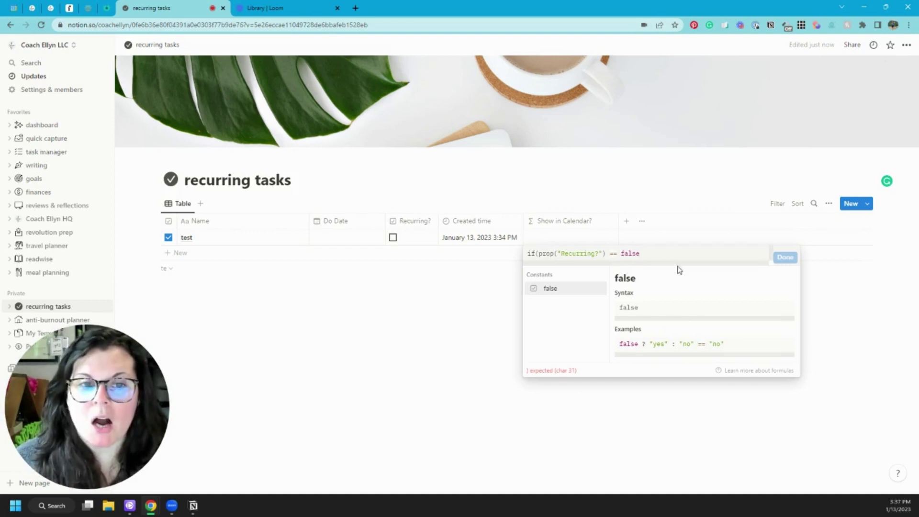
pyautogui.write(',')
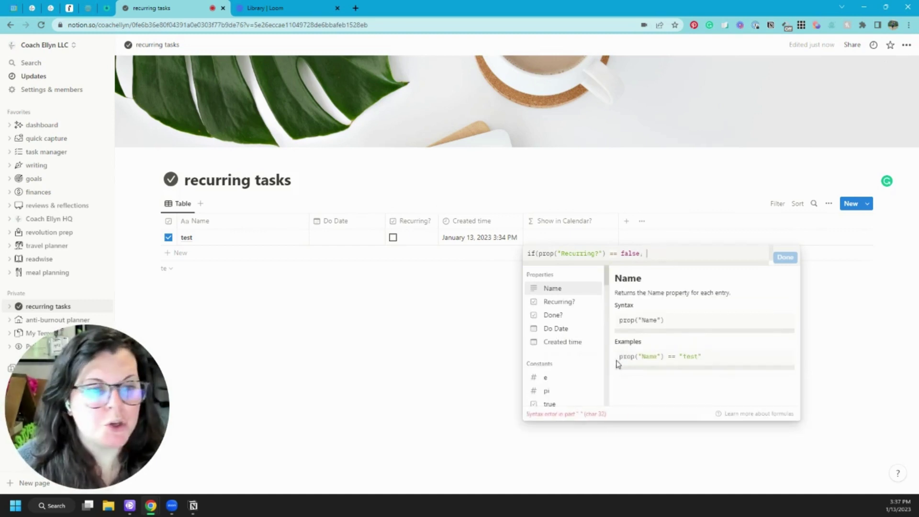
pyautogui.click(560, 329)
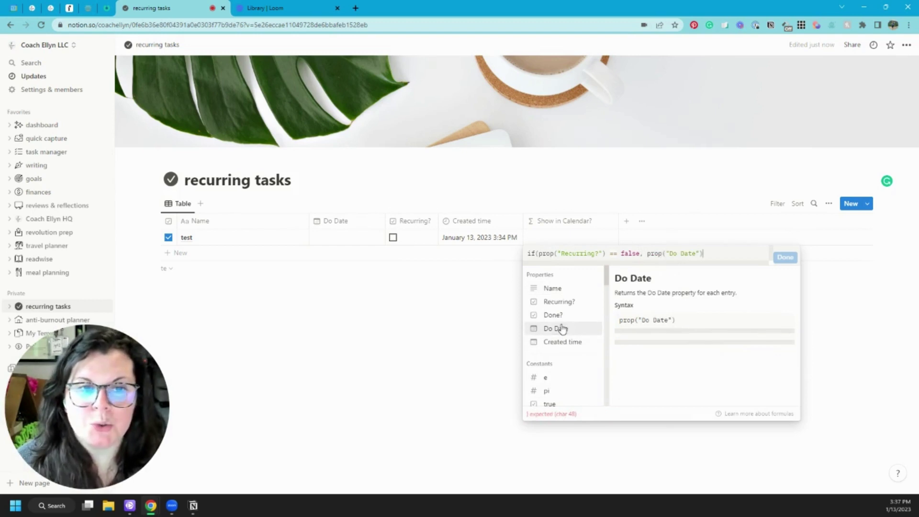
pyautogui.click(646, 255)
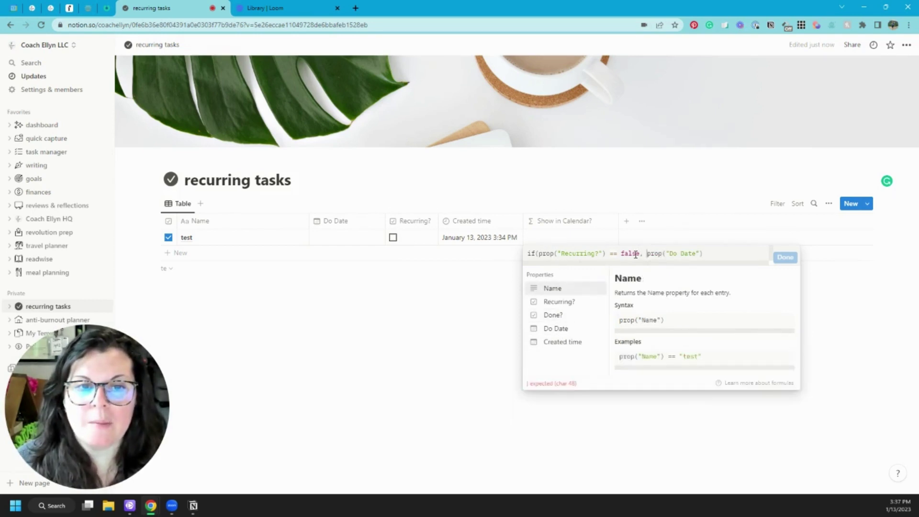
pyautogui.moveTo(656, 254); pyautogui.dragTo(706, 254)
pyautogui.click(708, 253)
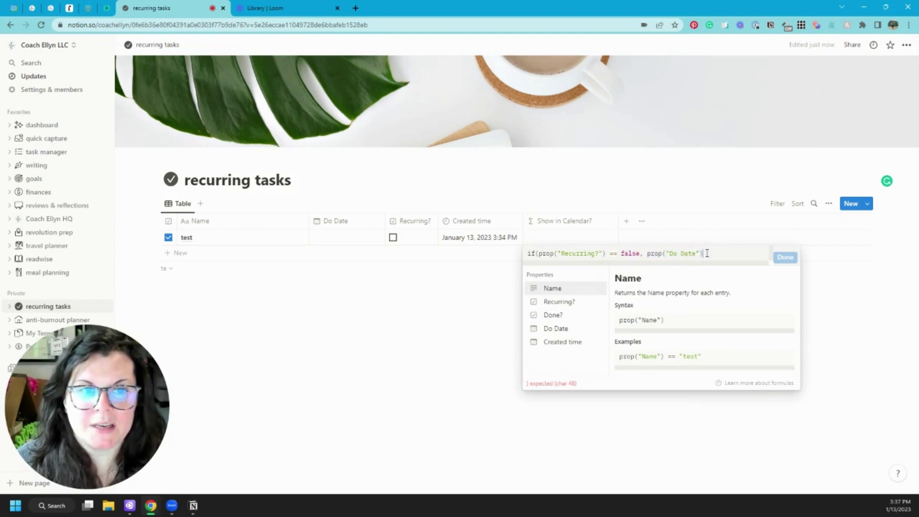
pyautogui.write(',')
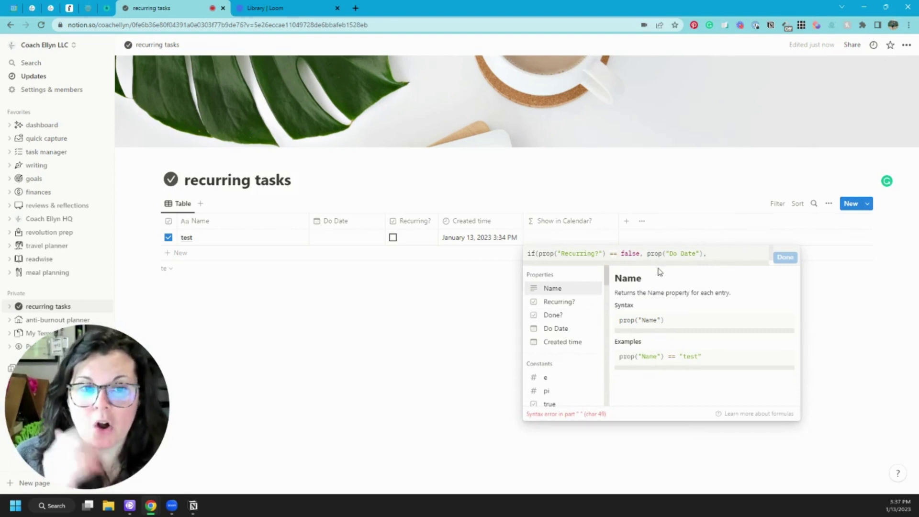
# Examine the formula's "Recurring?" condition and the Do Date value it returns.
pyautogui.click(641, 252)
pyautogui.hotkey('shift', 'Left')
pyautogui.hotkey('shift', 'Left')
pyautogui.hotkey('shift', 'Left')
pyautogui.hotkey('shift', 'Left')
pyautogui.hotkey('shift', 'Left')
pyautogui.hotkey('shift', 'Left')
pyautogui.hotkey('shift', 'Left')
pyautogui.hotkey('shift', 'Left')
pyautogui.hotkey('shift', 'Left')
pyautogui.hotkey('shift', 'Left')
pyautogui.hotkey('shift', 'Left')
pyautogui.hotkey('shift', 'Left')
pyautogui.hotkey('shift', 'Left')
pyautogui.hotkey('shift', 'Left')
pyautogui.hotkey('shift', 'Left')
pyautogui.hotkey('shift', 'Left')
pyautogui.hotkey('shift', 'Left')
pyautogui.hotkey('shift', 'Left')
pyautogui.hotkey('shift', 'Left')
pyautogui.hotkey('shift', 'Left')
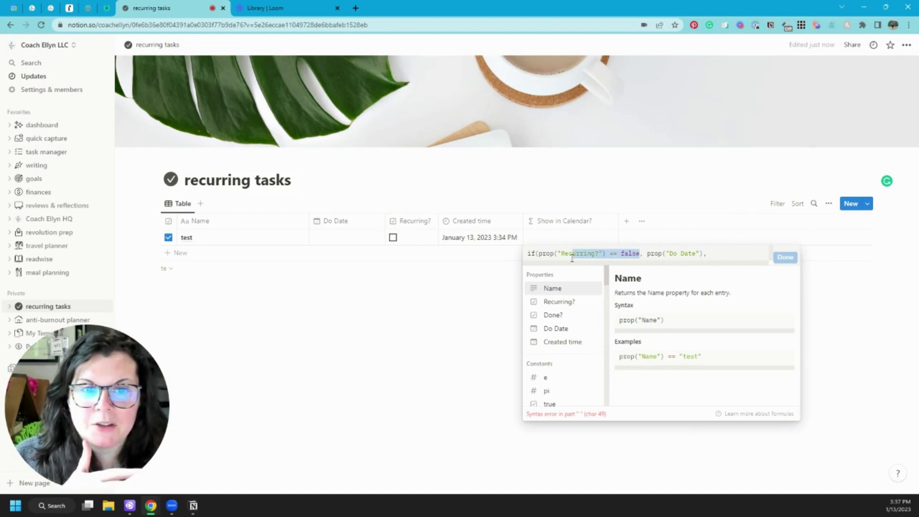
pyautogui.click(663, 253)
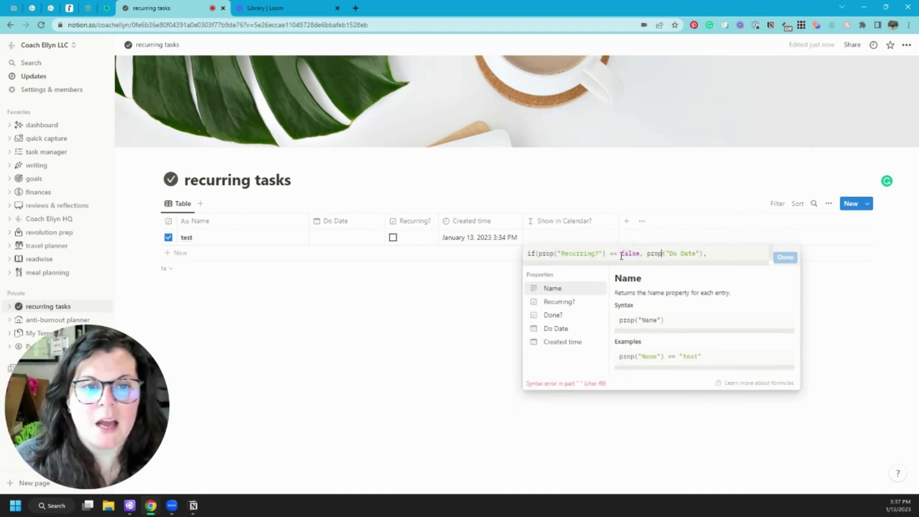
pyautogui.moveTo(541, 253); pyautogui.dragTo(702, 254)
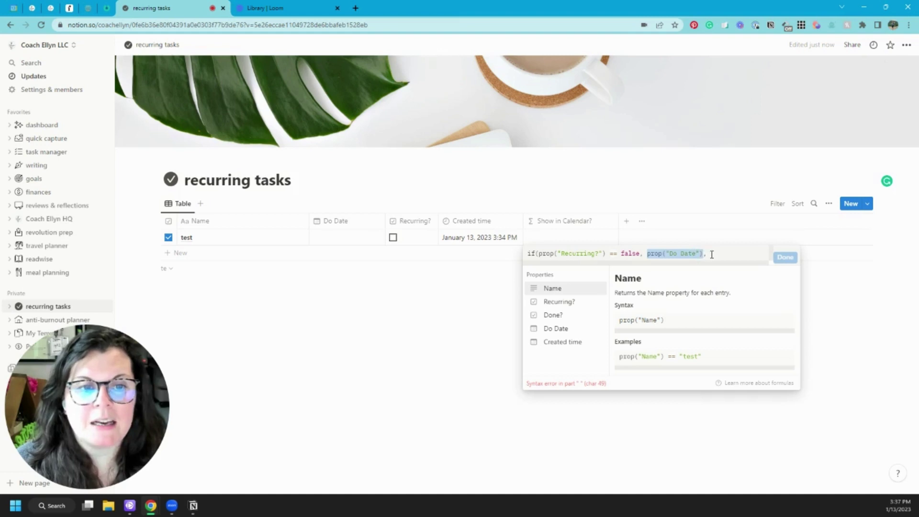
# Complete the formula with prop("Created time") as its else value and save it.
pyautogui.click(712, 254)
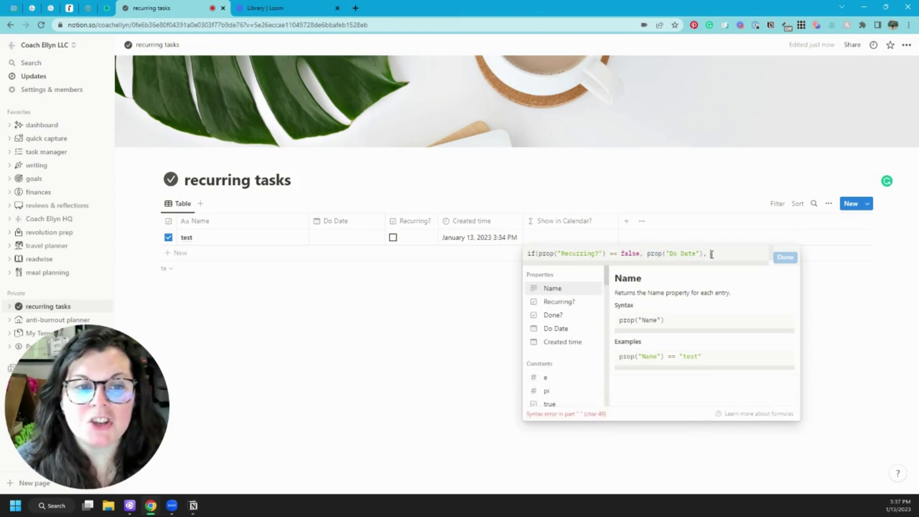
pyautogui.click(565, 341)
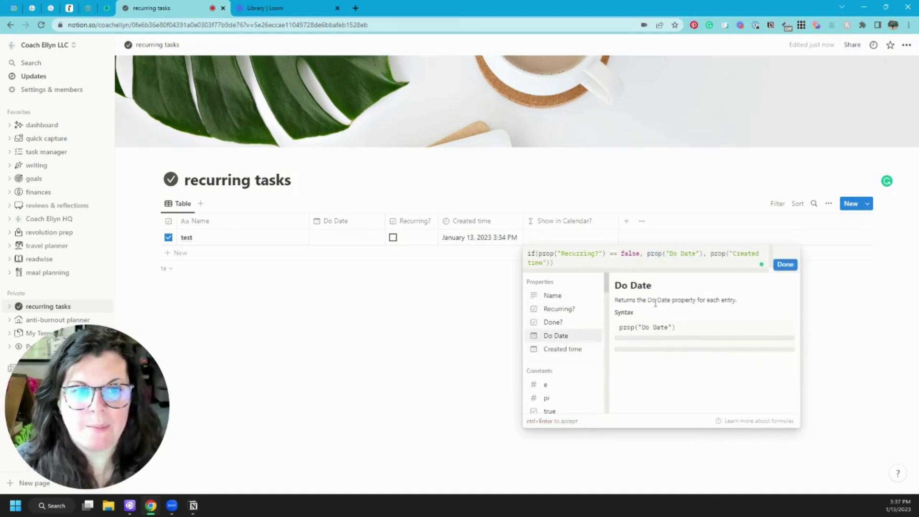
pyautogui.click(785, 265)
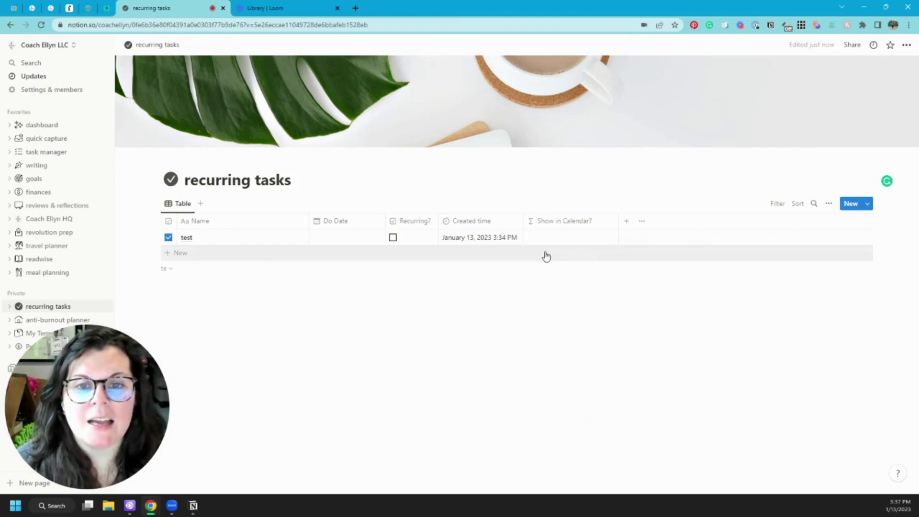
# Test the formula by switching "Recurring?" on and off for the "test" task, and set its Do Date to January 13, 2023.
pyautogui.click(392, 238)
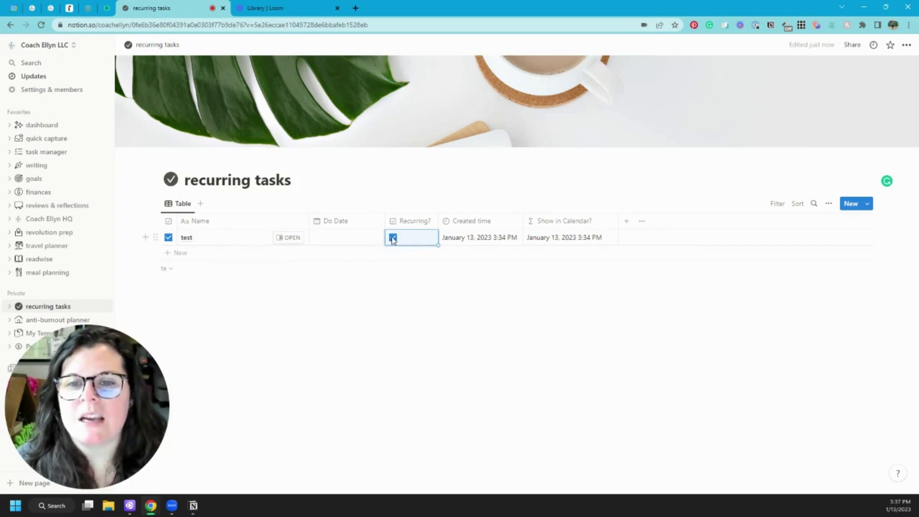
pyautogui.click(392, 238)
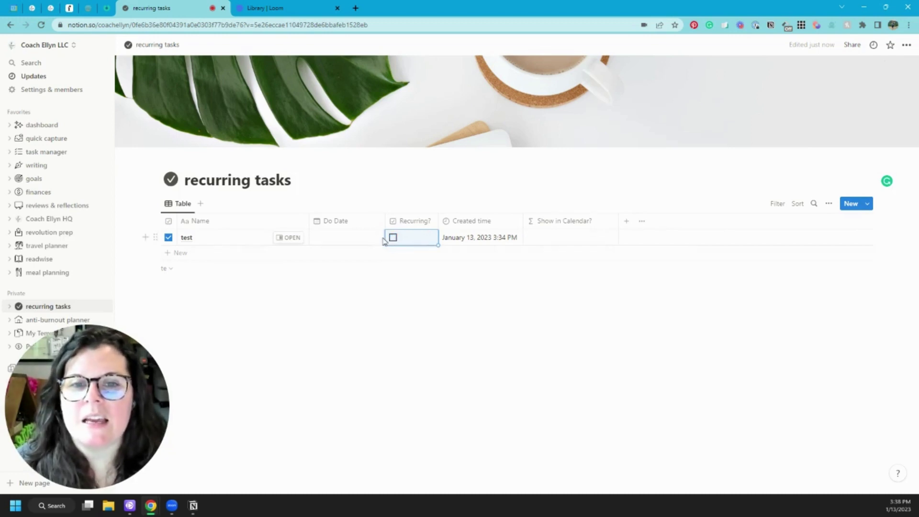
pyautogui.click(343, 239)
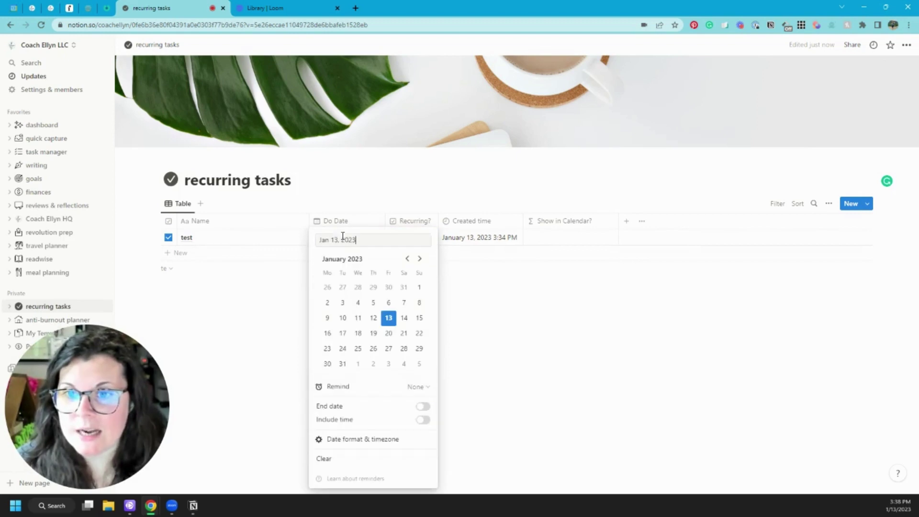
pyautogui.click(376, 322)
pyautogui.click(526, 336)
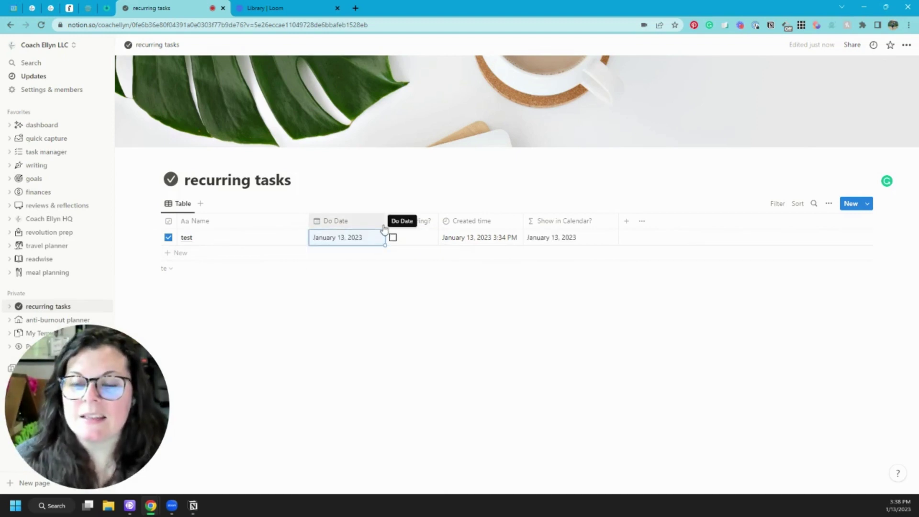
# Mark the "test" task as not done and narrow the Do Date column.
pyautogui.click(168, 237)
pyautogui.moveTo(386, 221); pyautogui.dragTo(376, 221)
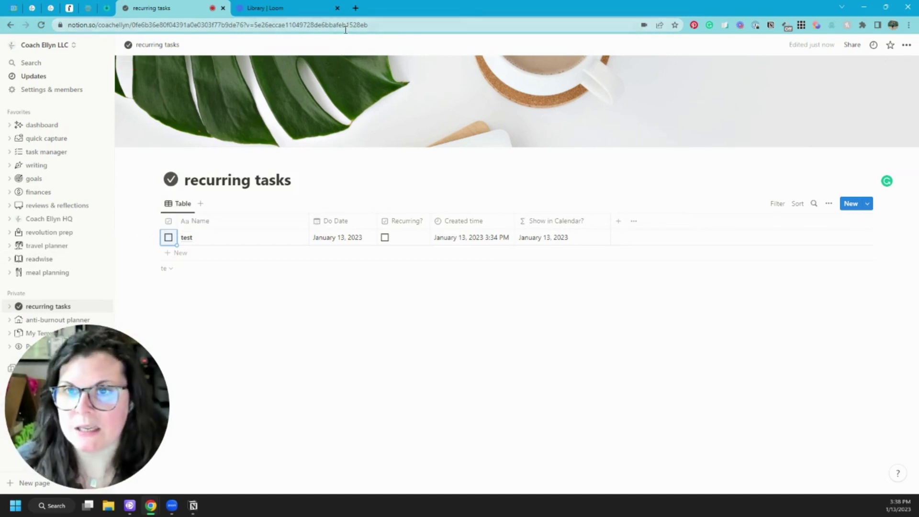
# Search Google for "star symbol" in a new browser tab and copy the white star character.
pyautogui.click(356, 8)
pyautogui.write('star symb')
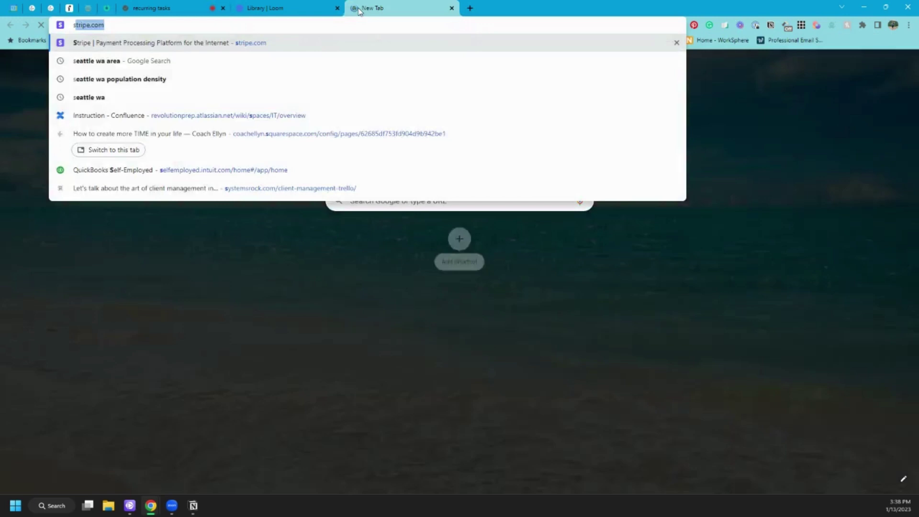
pyautogui.write('ol')
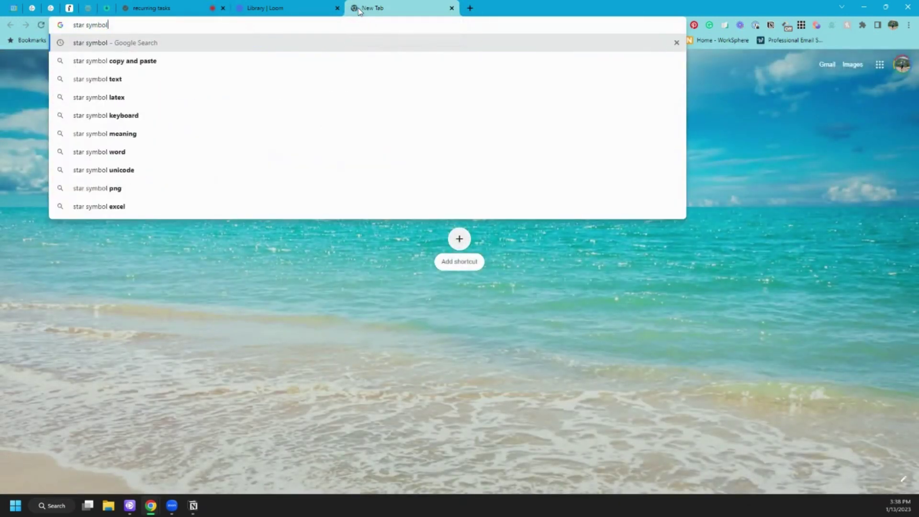
pyautogui.press('Return')
pyautogui.doubleClick(116, 192)
pyautogui.click(120, 195)
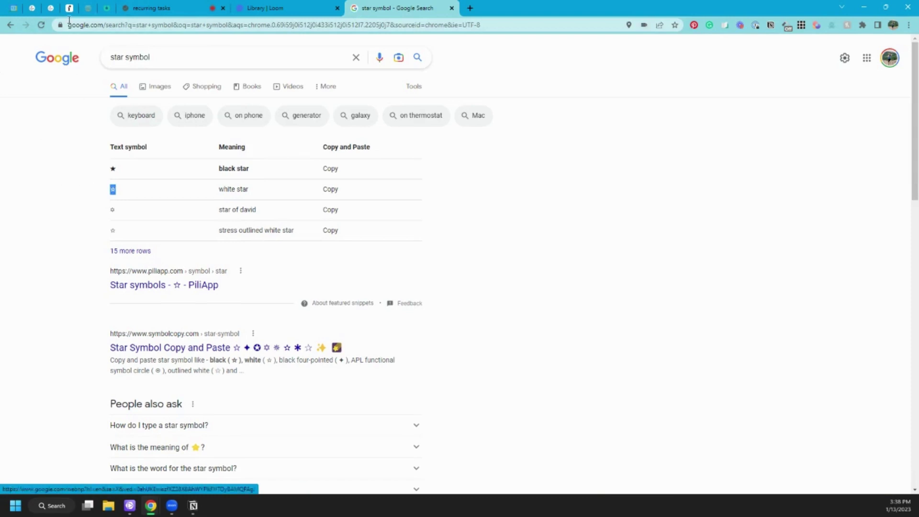
# Return to the recurring tasks database and rename its table view to ☆.
pyautogui.click(178, 7)
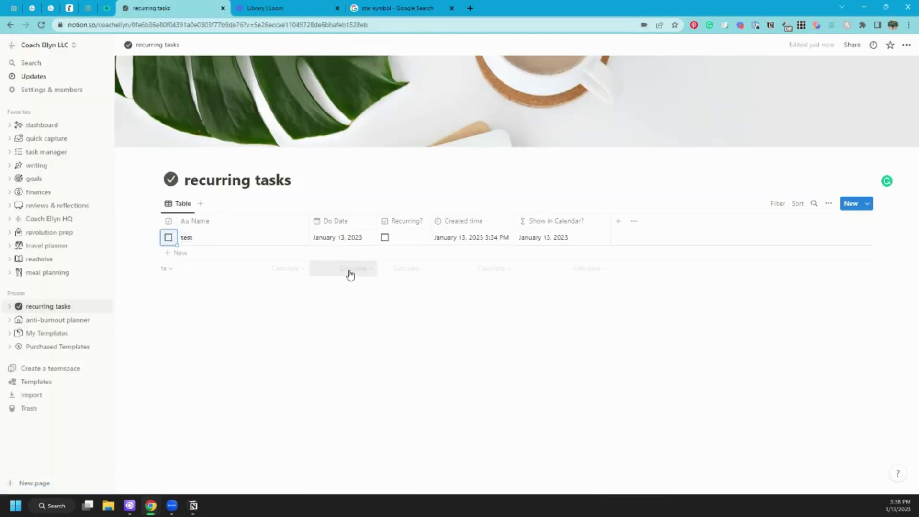
pyautogui.click(183, 204)
pyautogui.click(210, 237)
pyautogui.write('☆')
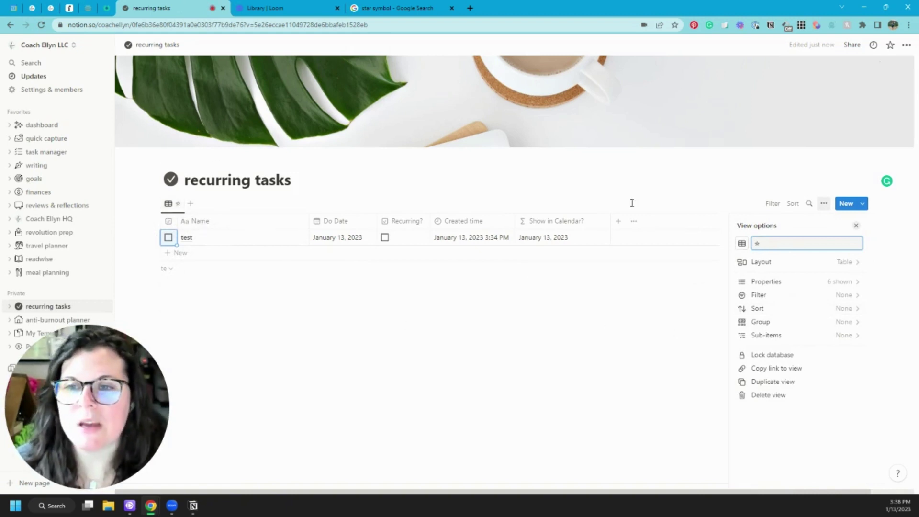
pyautogui.click(703, 194)
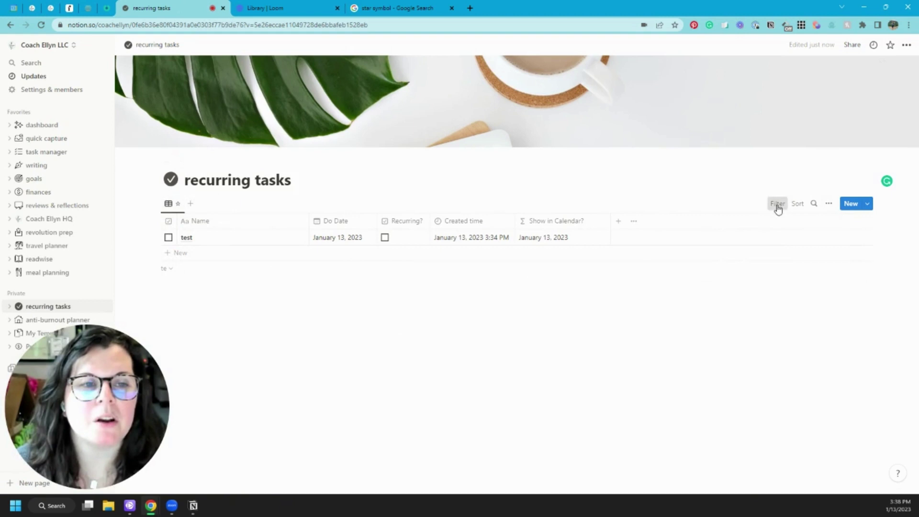
# Filter the ☆ view to tasks whose "Done?" checkbox is unchecked.
pyautogui.click(777, 207)
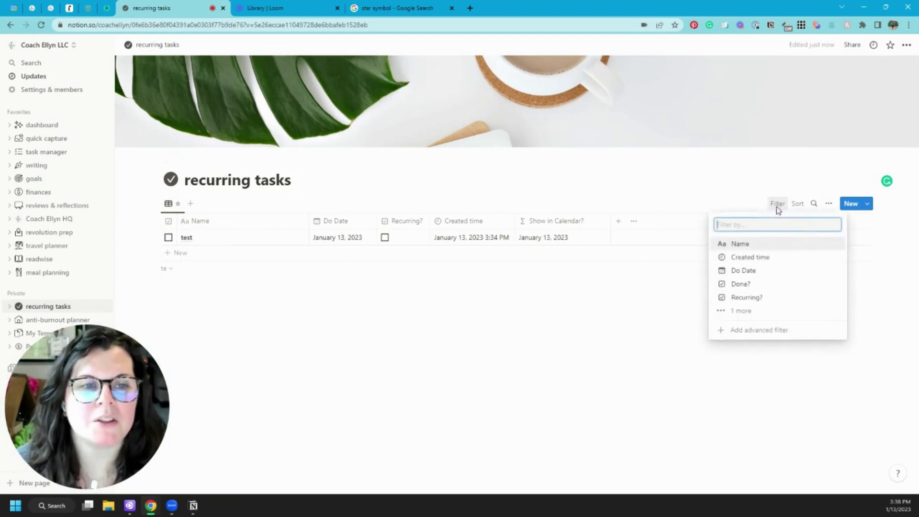
pyautogui.click(748, 282)
pyautogui.click(205, 255)
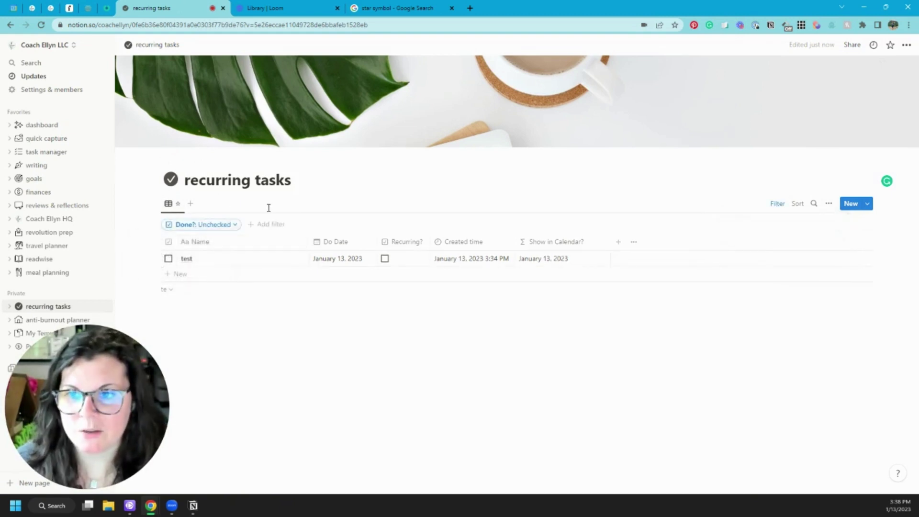
# Duplicate the ☆ table view and trim the copy's name to just the ☆ character.
pyautogui.click(177, 208)
pyautogui.click(198, 273)
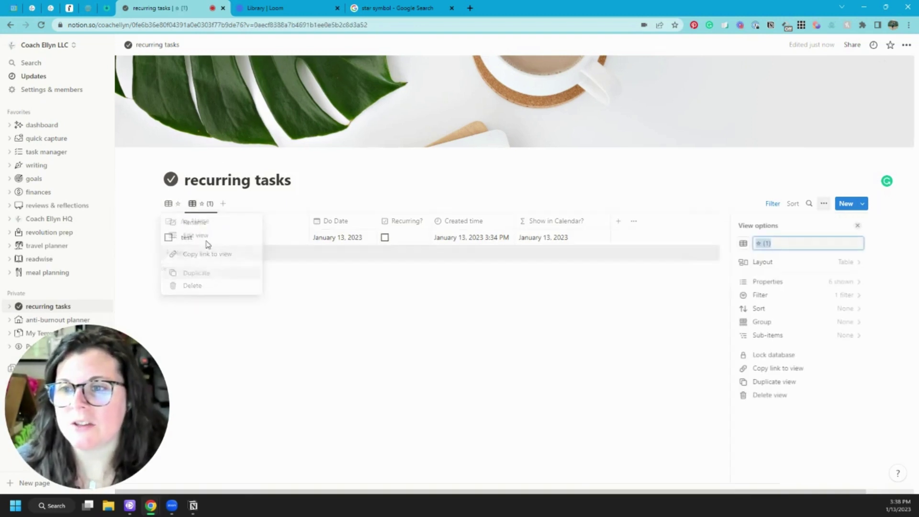
pyautogui.click(777, 241)
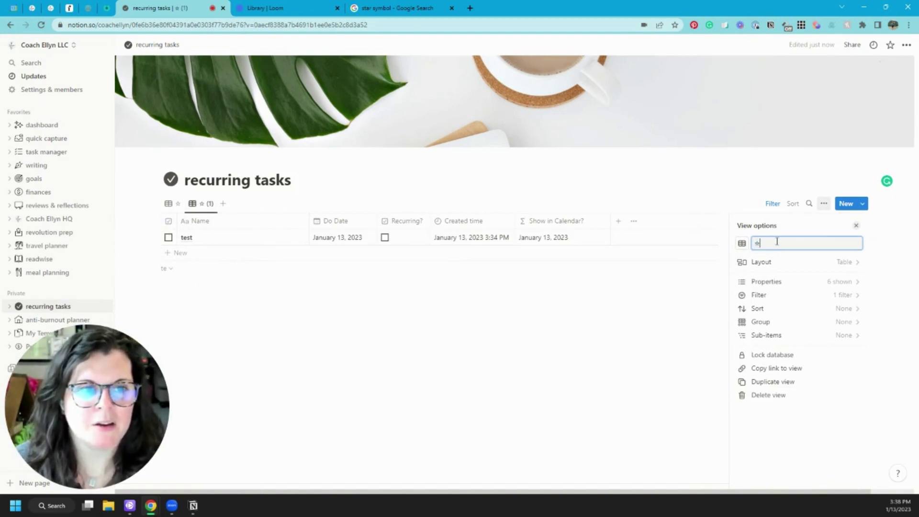
# Search Google for "check symbol", copy a check mark, and add it to the duplicated view's name as ☆ ✓.
pyautogui.click(392, 8)
pyautogui.doubleClick(119, 58)
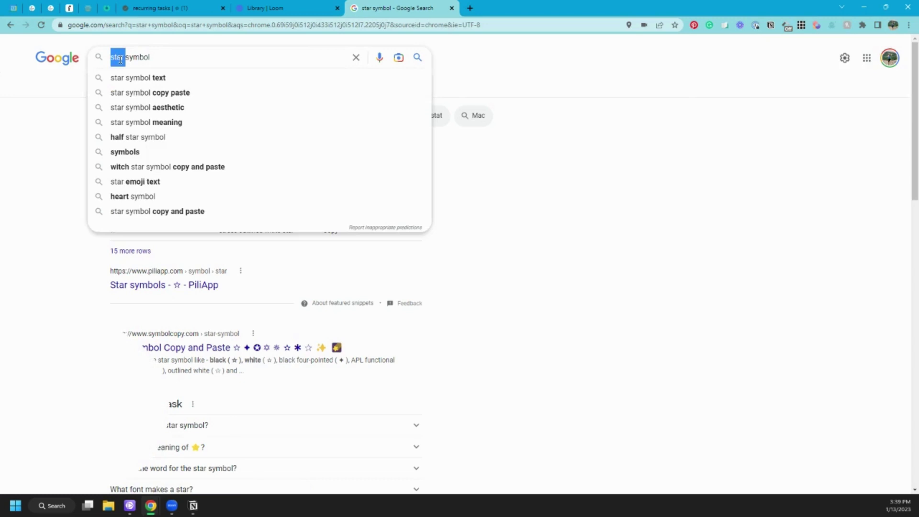
pyautogui.write('check')
pyautogui.press('Return')
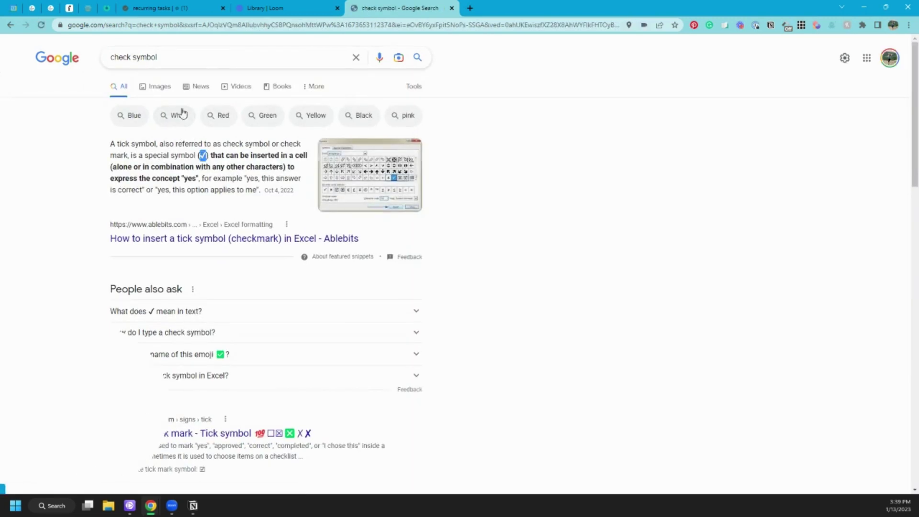
pyautogui.click(158, 8)
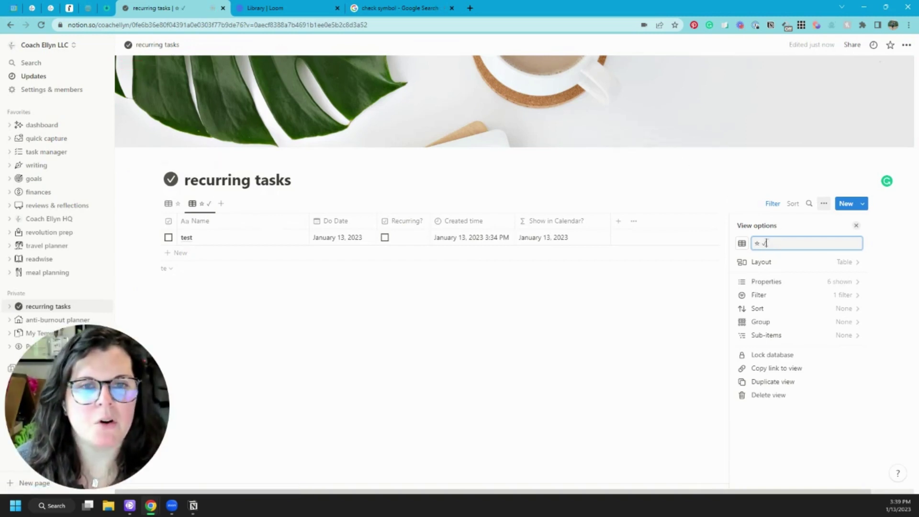
# Filter the ☆ ✓ view to tasks whose "Done?" checkbox is checked and compare it with the ☆ view.
pyautogui.click(777, 205)
pyautogui.click(780, 209)
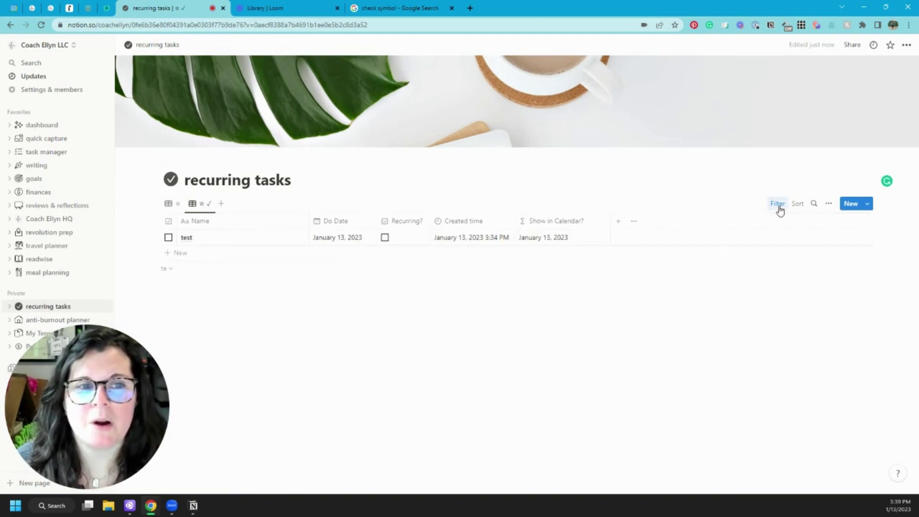
pyautogui.click(780, 209)
pyautogui.click(219, 227)
pyautogui.click(182, 269)
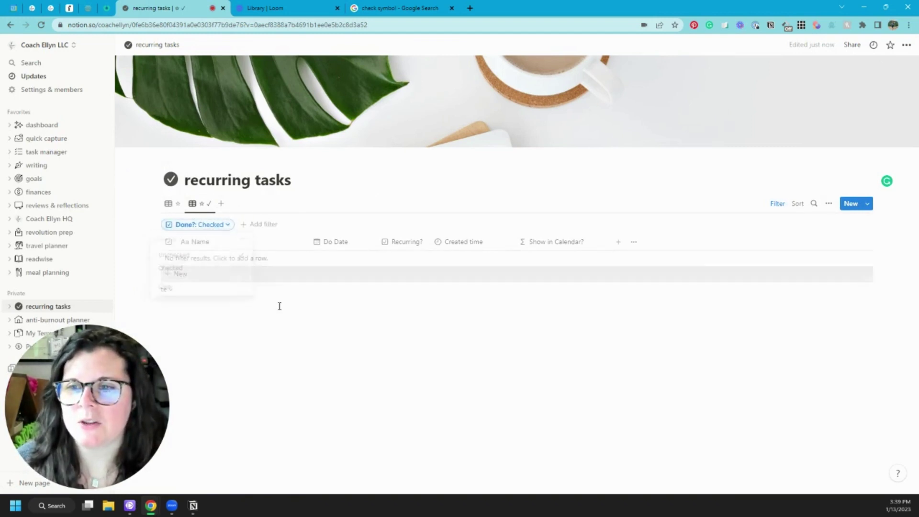
pyautogui.click(776, 205)
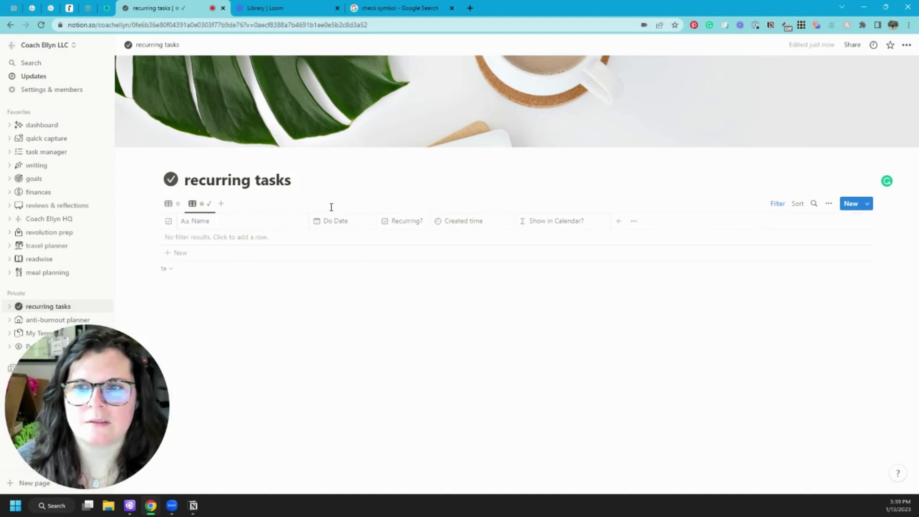
pyautogui.click(171, 204)
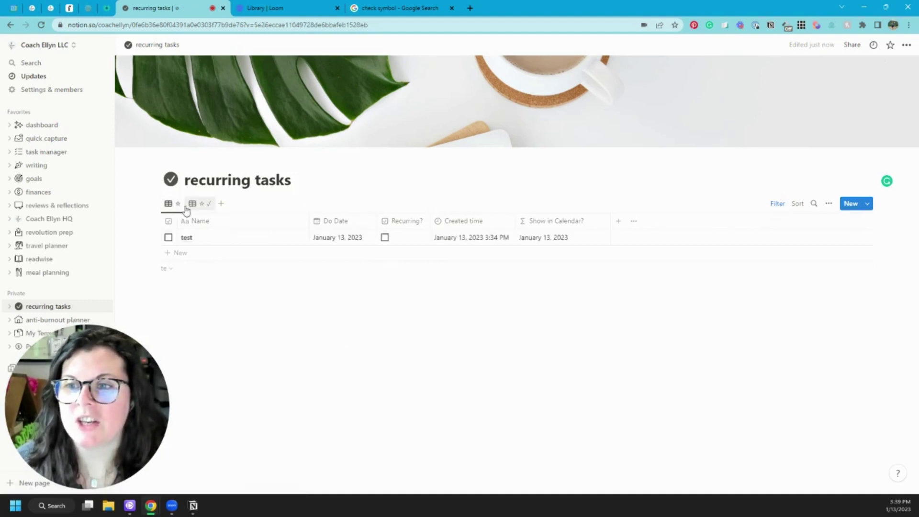
pyautogui.click(194, 204)
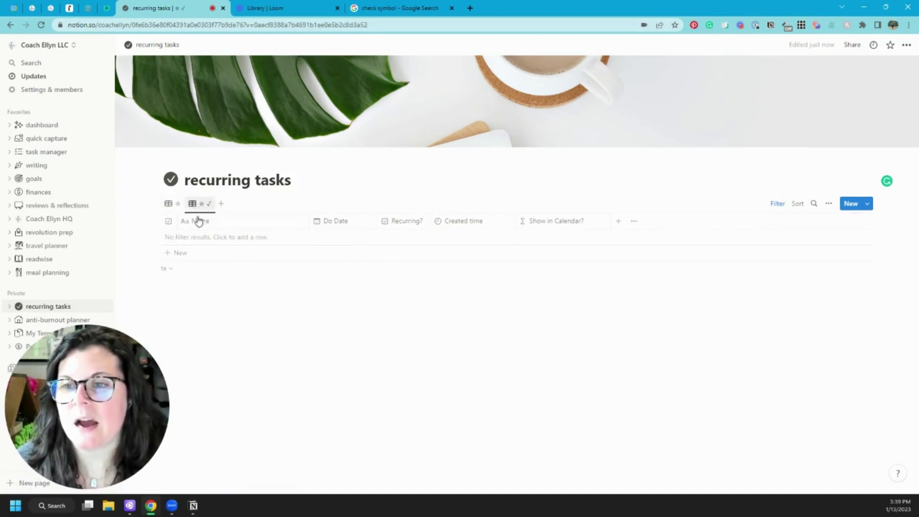
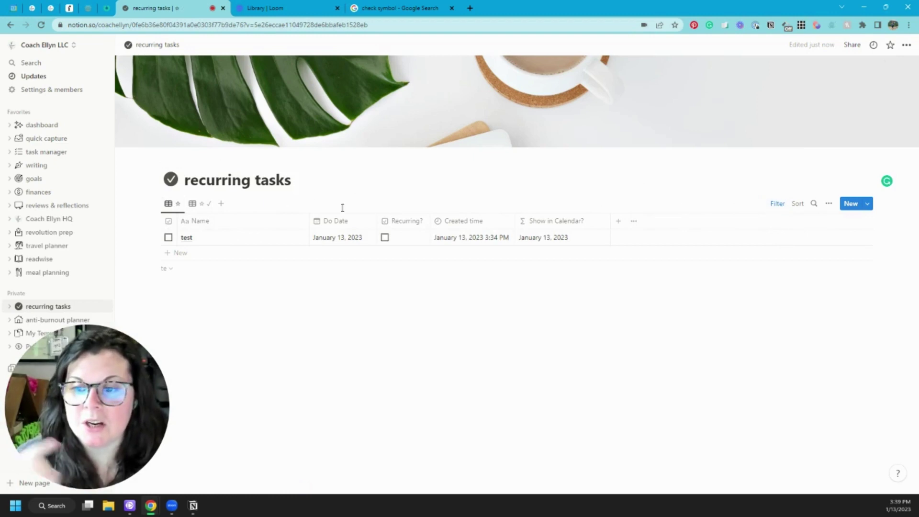
# Duplicate the ☆ view and name the copy "☆ Calendar".
pyautogui.click(168, 205)
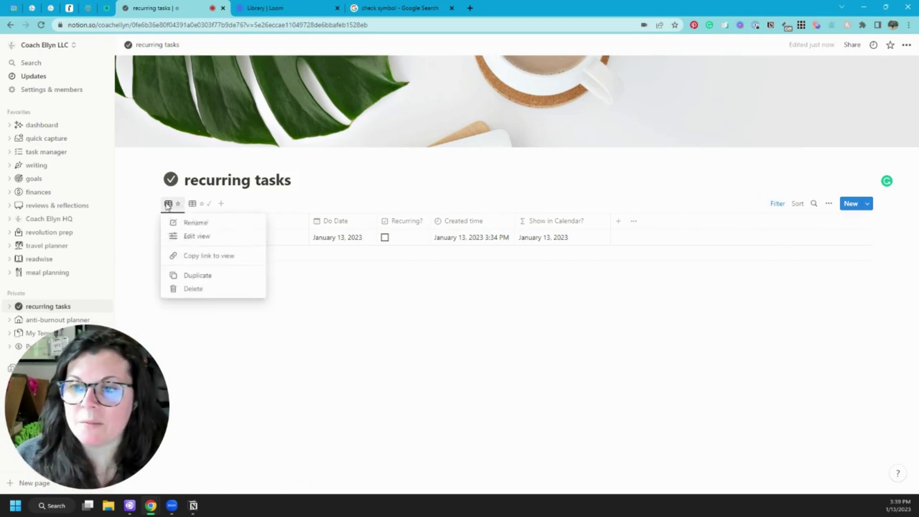
pyautogui.click(196, 276)
pyautogui.click(774, 247)
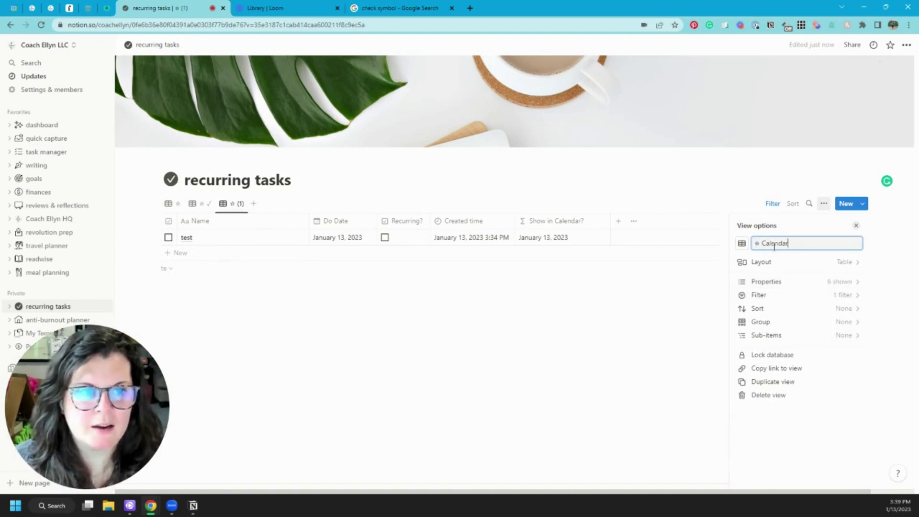
# Change the ☆ Calendar view's layout to Calendar and place the view between ☆ and ☆ ✓.
pyautogui.click(827, 264)
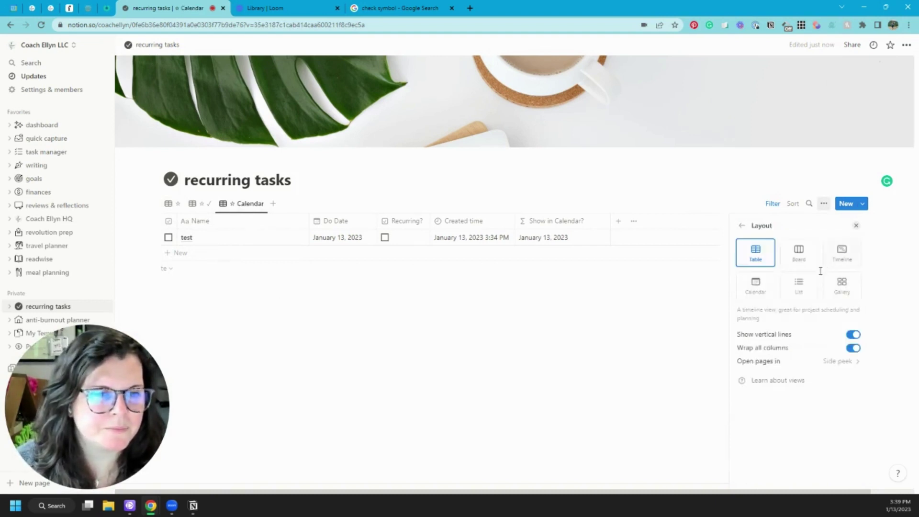
pyautogui.click(755, 287)
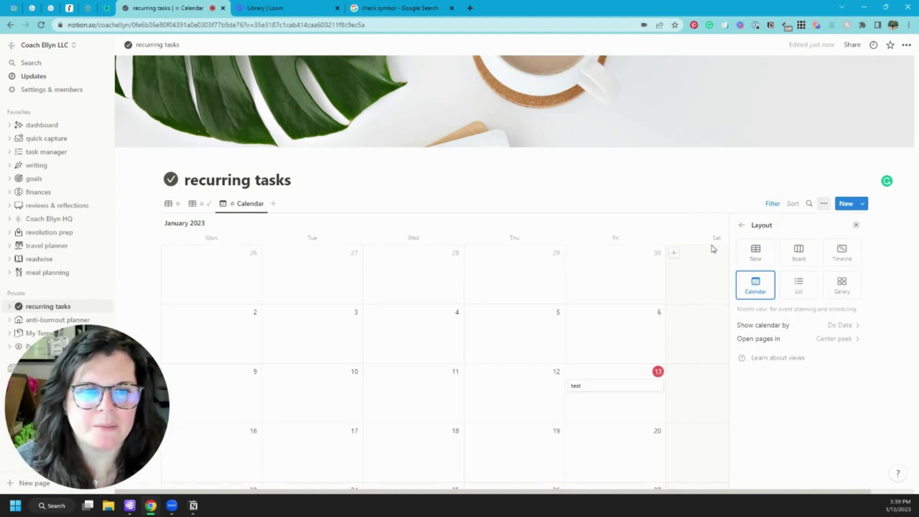
pyautogui.click(680, 222)
pyautogui.scroll(-3, 546, 228)
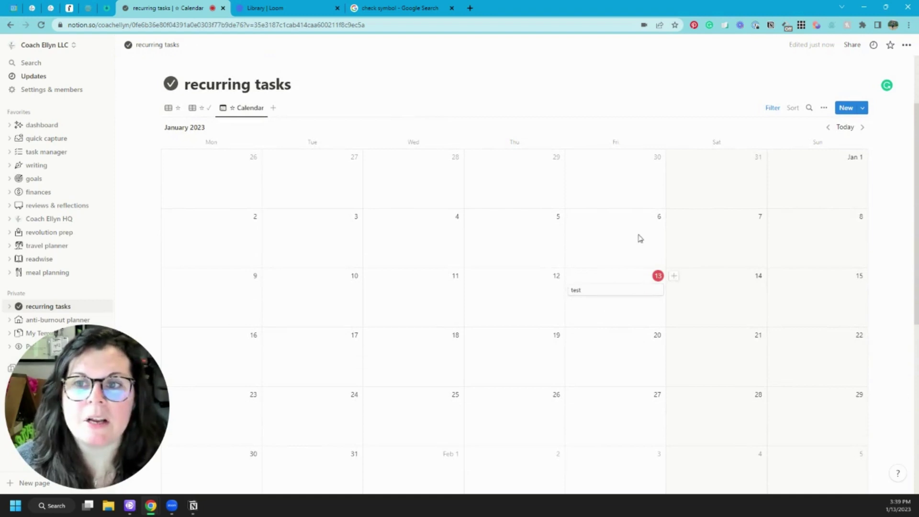
pyautogui.moveTo(246, 108); pyautogui.dragTo(208, 107)
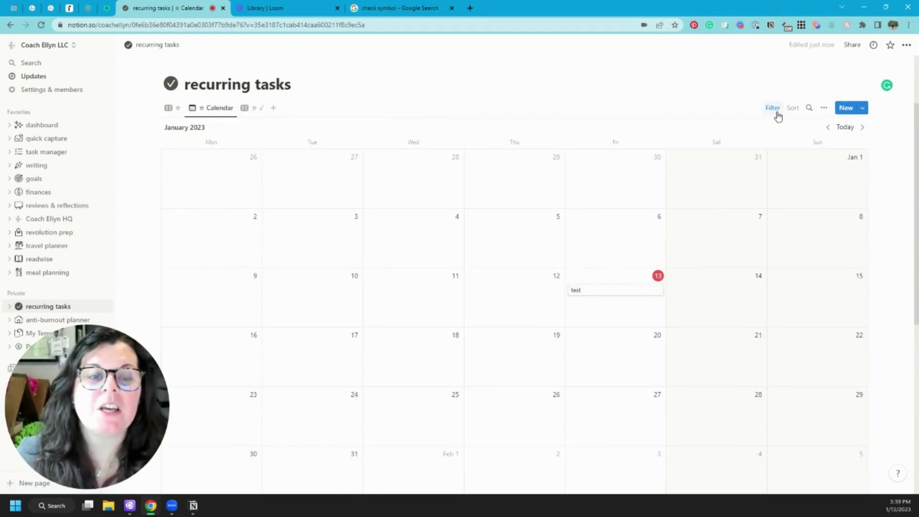
# Set the ☆ Calendar view to show the calendar by the "Show in Calendar?" formula.
pyautogui.click(180, 110)
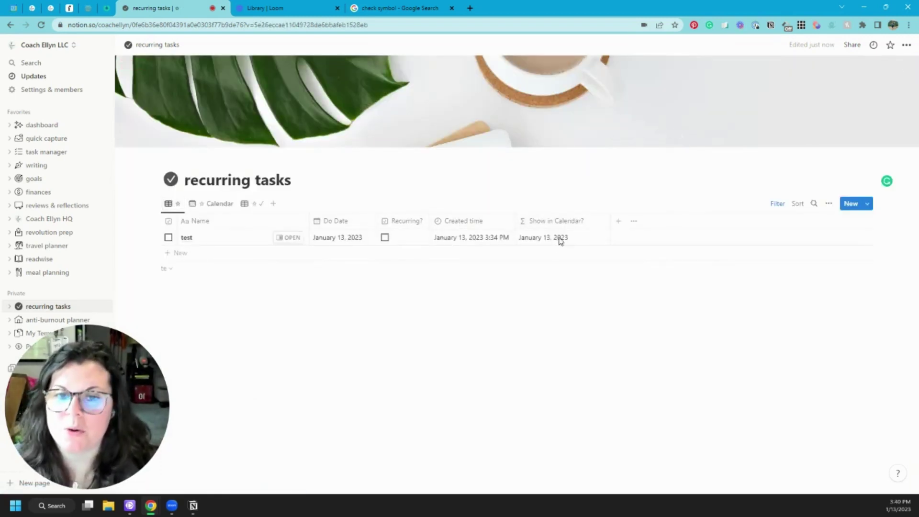
pyautogui.click(211, 205)
pyautogui.scroll(-2, 460, 164)
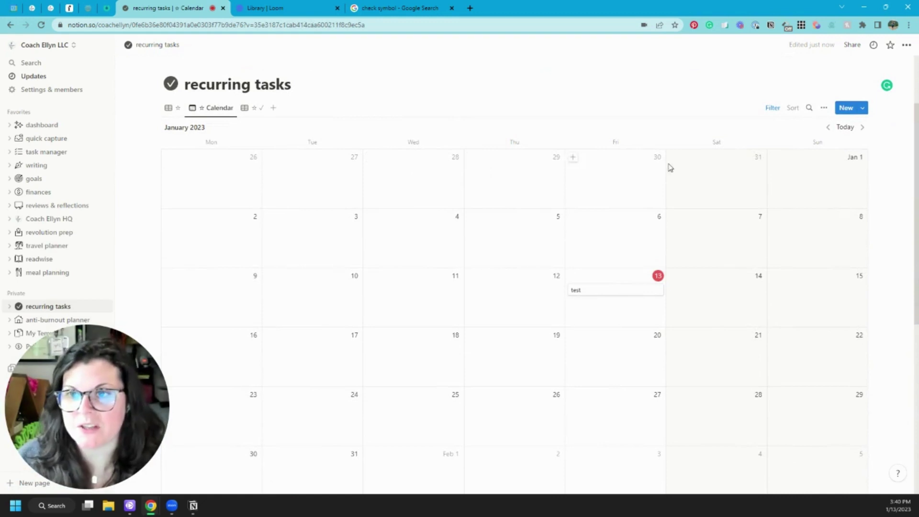
pyautogui.click(823, 108)
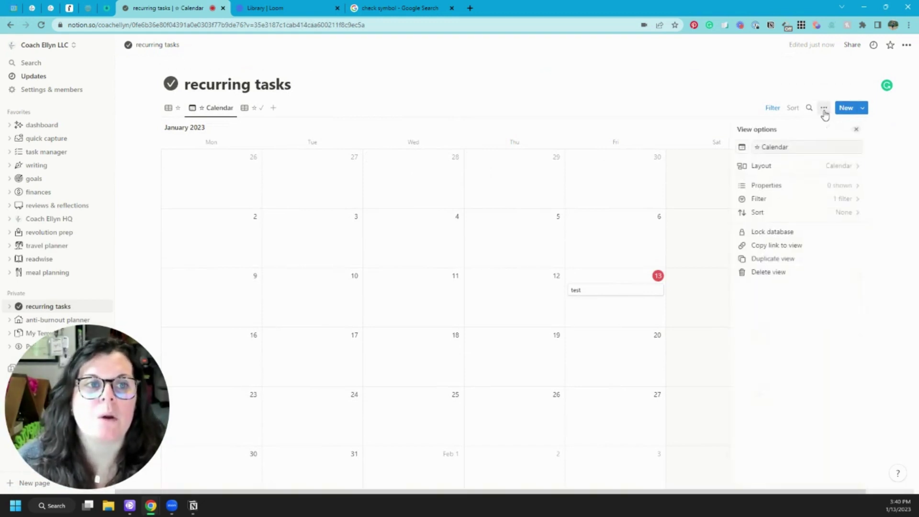
pyautogui.click(857, 165)
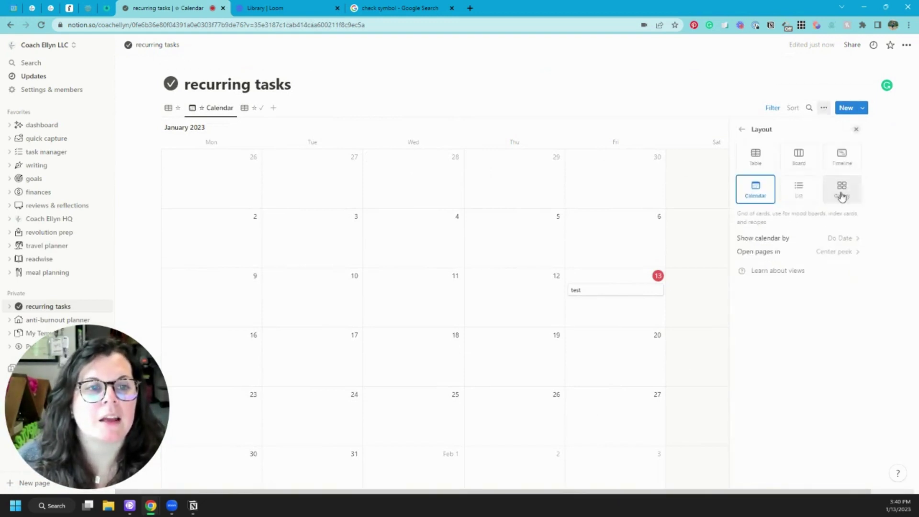
pyautogui.click(839, 232)
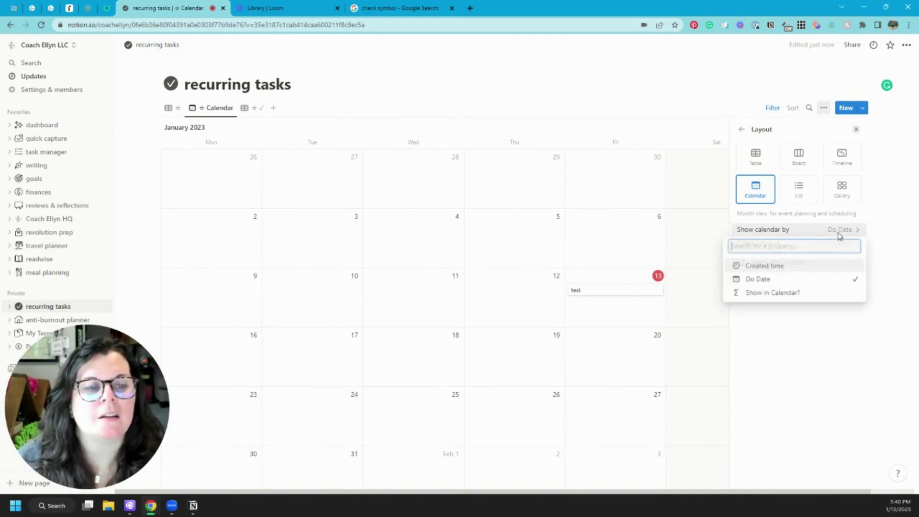
pyautogui.click(797, 292)
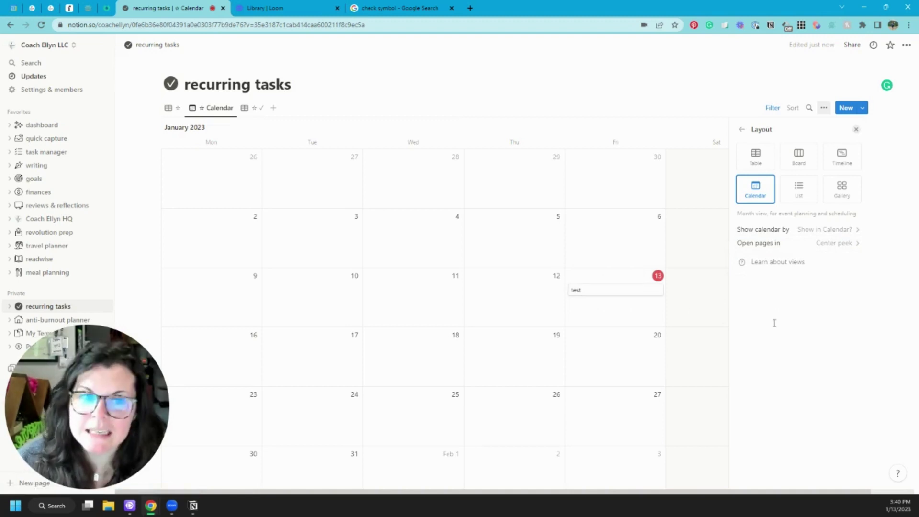
pyautogui.click(573, 94)
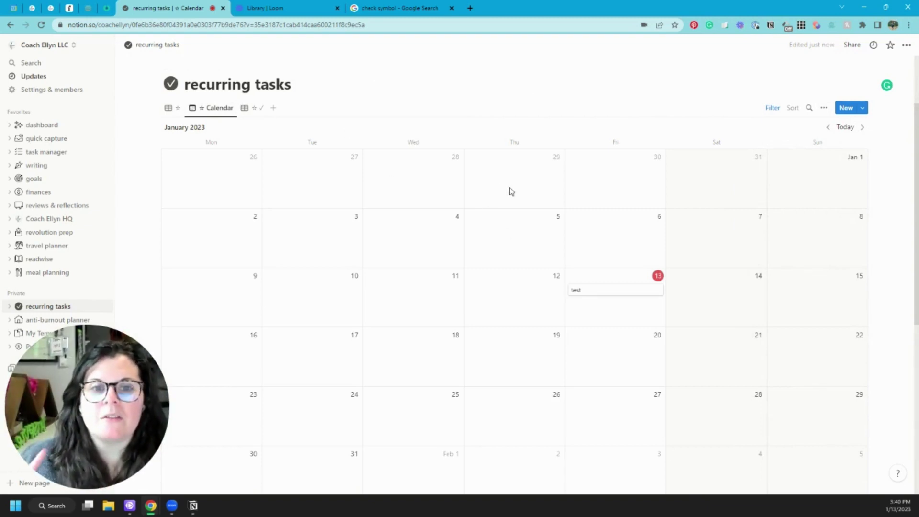
# Create a recurring tasks template titled "Workout" with the weightlifter emoji as its icon.
pyautogui.click(863, 109)
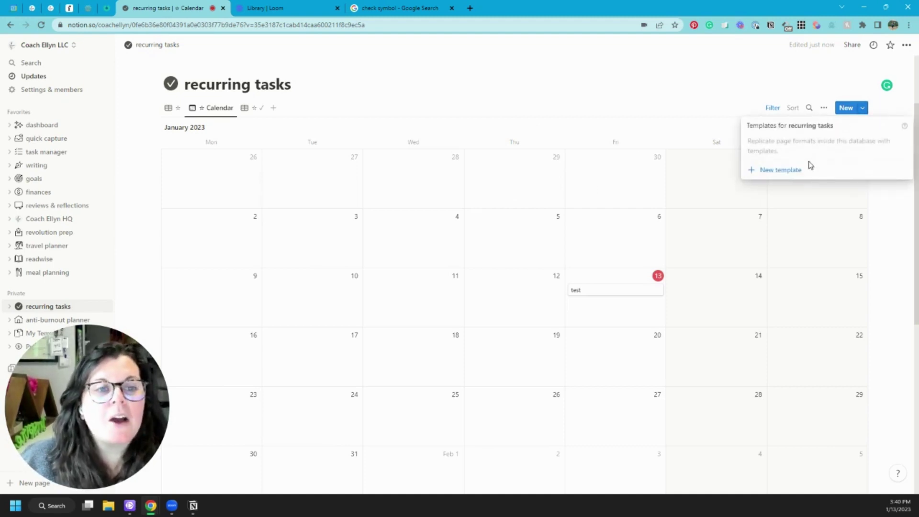
pyautogui.click(793, 84)
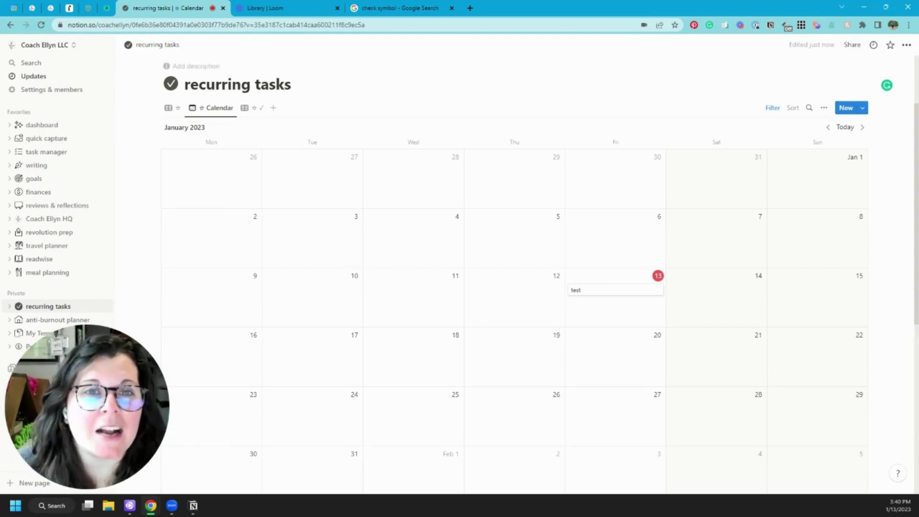
pyautogui.click(862, 109)
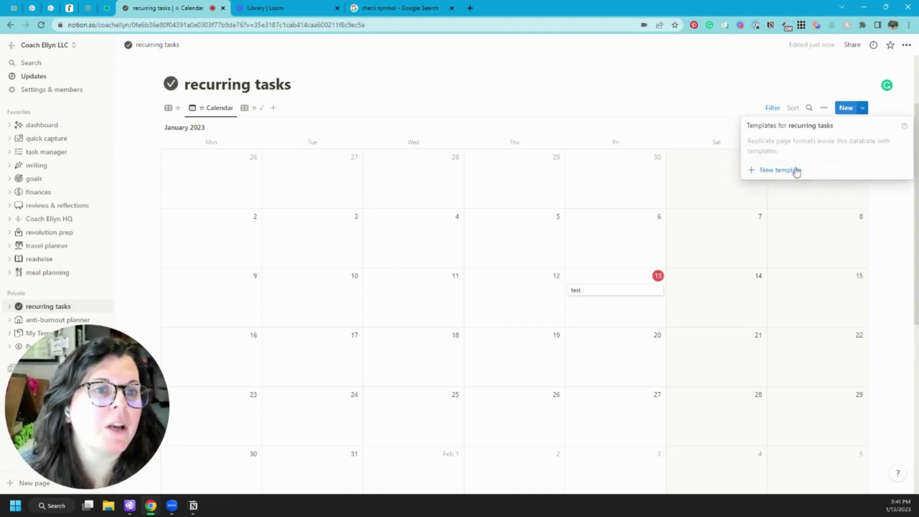
pyautogui.click(794, 176)
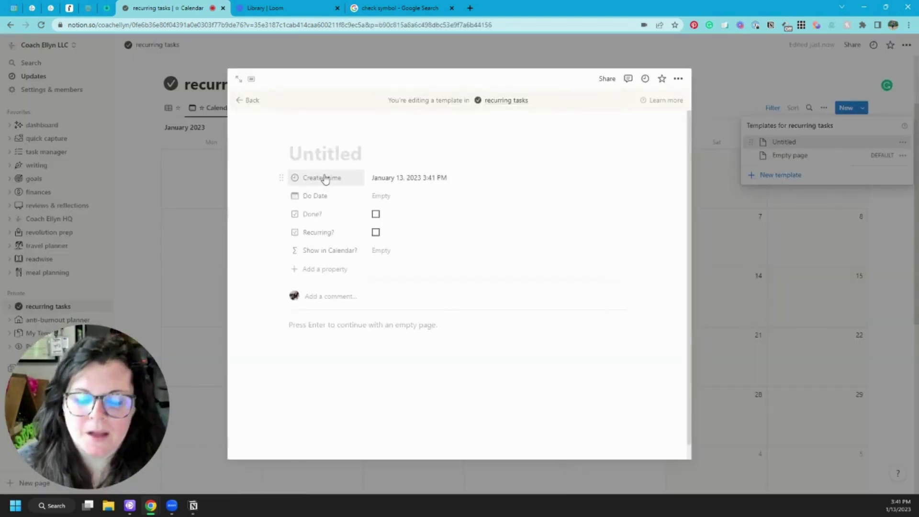
pyautogui.write('Workout')
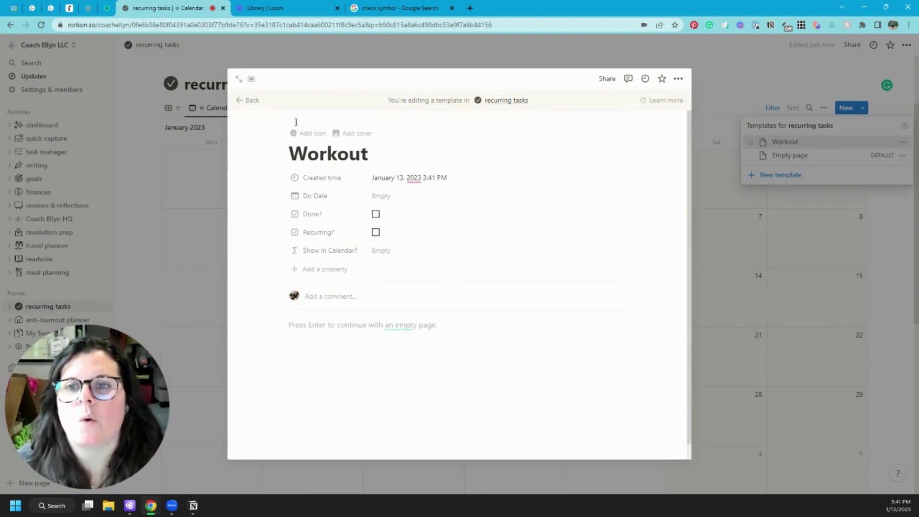
pyautogui.click(309, 139)
pyautogui.click(327, 162)
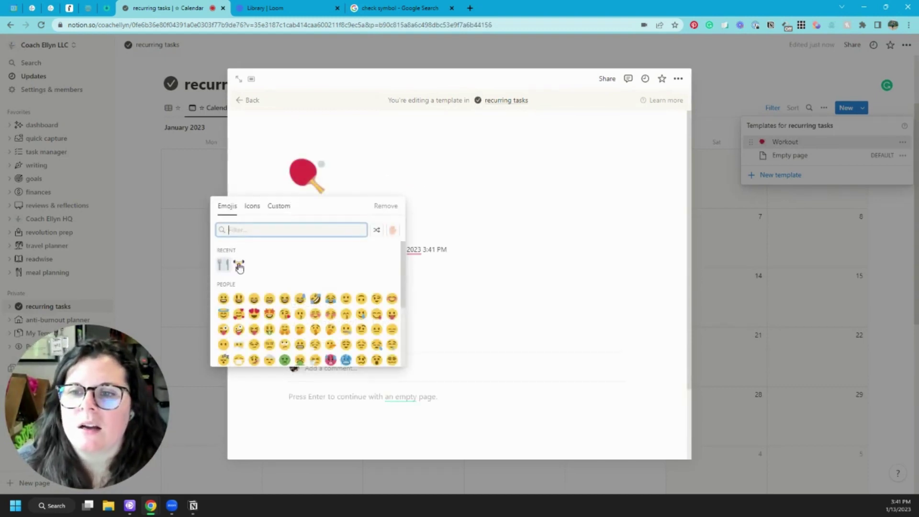
pyautogui.click(237, 266)
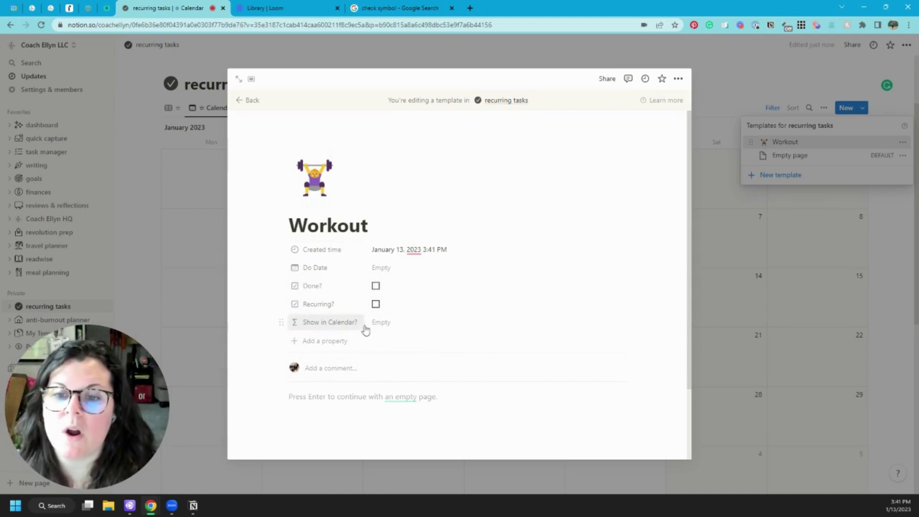
pyautogui.click(252, 101)
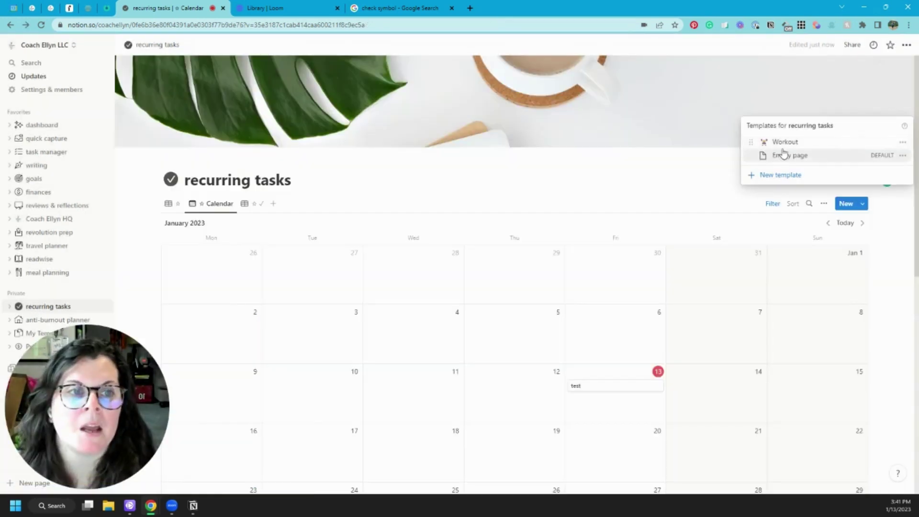
# Set the Workout template to repeat every 1 day, starting Fri, Jan 13, 2023, with pages created at 3:42 PM PST.
pyautogui.click(903, 144)
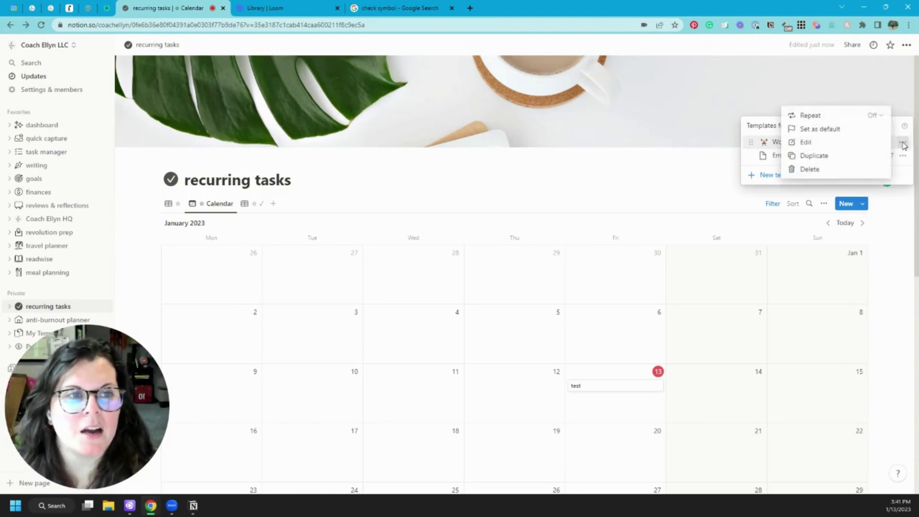
pyautogui.click(877, 119)
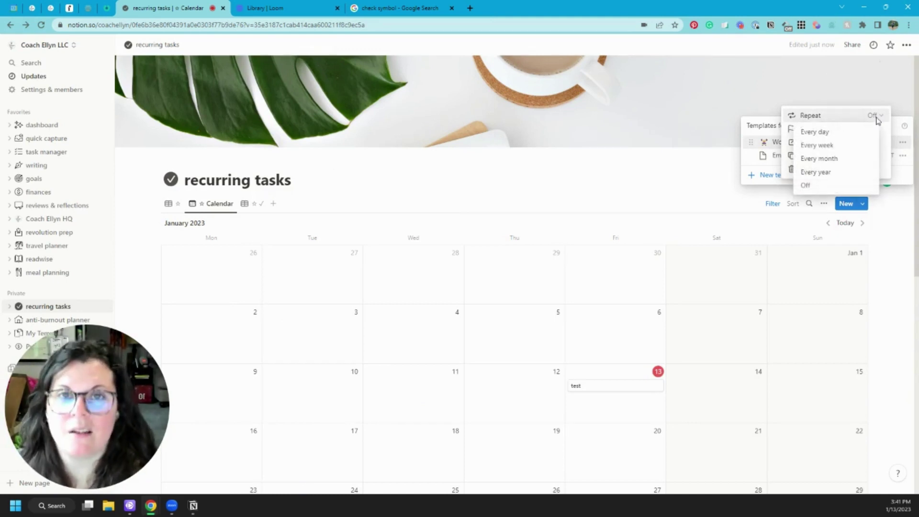
pyautogui.click(851, 137)
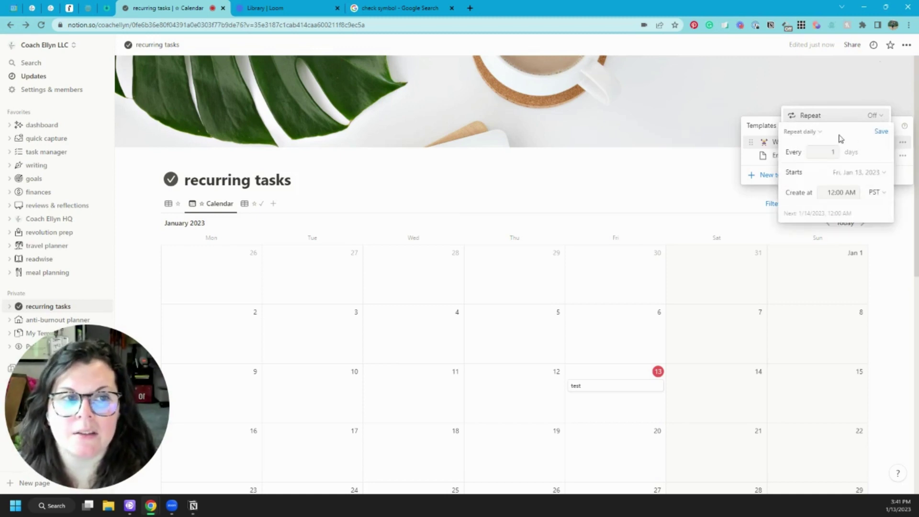
pyautogui.click(833, 193)
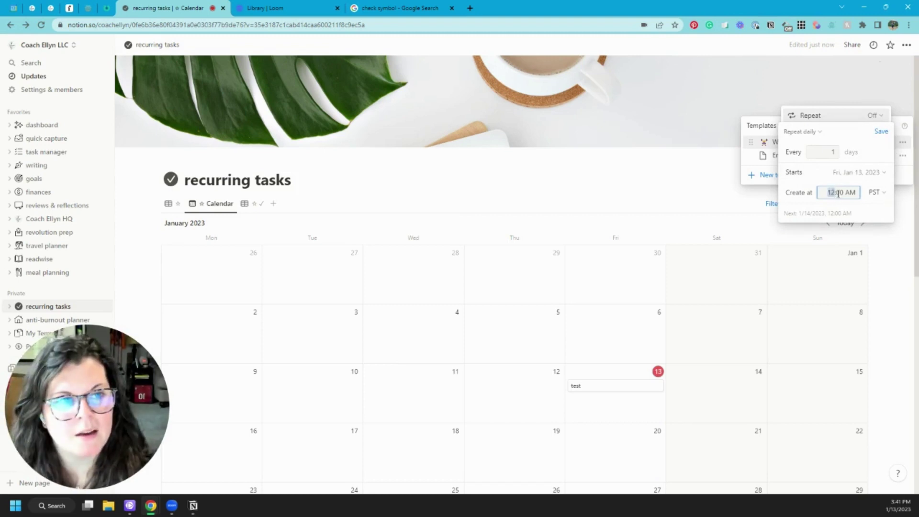
pyautogui.write('3:4')
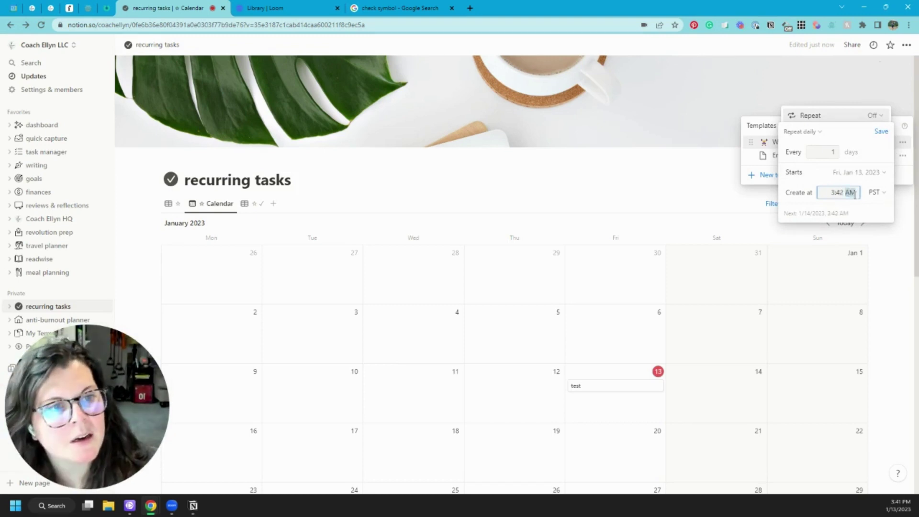
pyautogui.write('p')
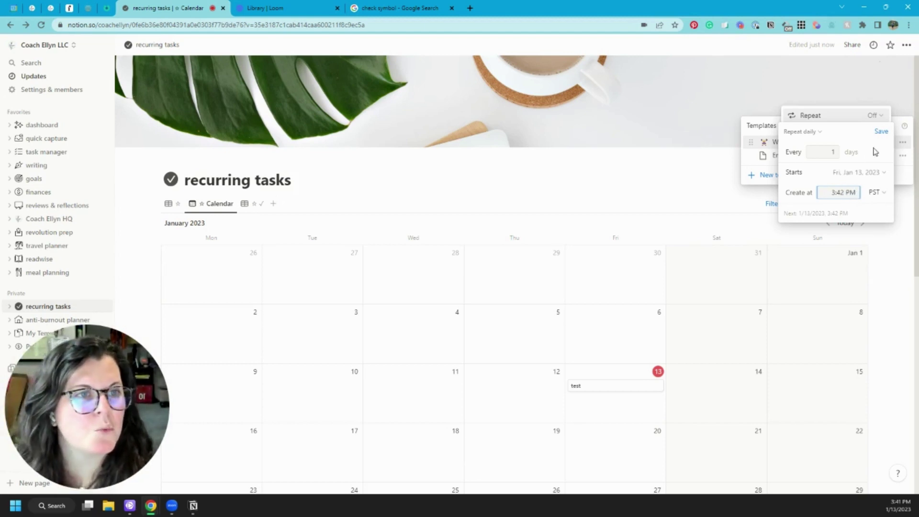
pyautogui.click(880, 131)
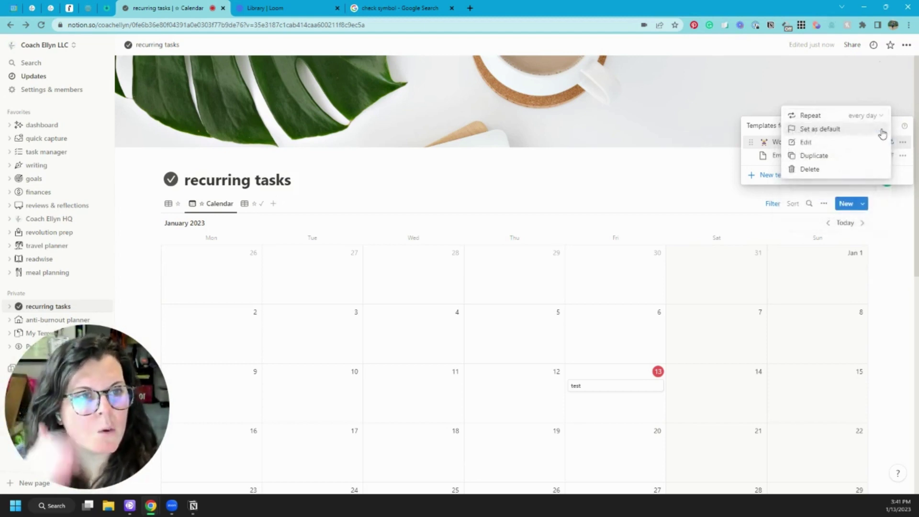
pyautogui.click(747, 132)
pyautogui.click(711, 167)
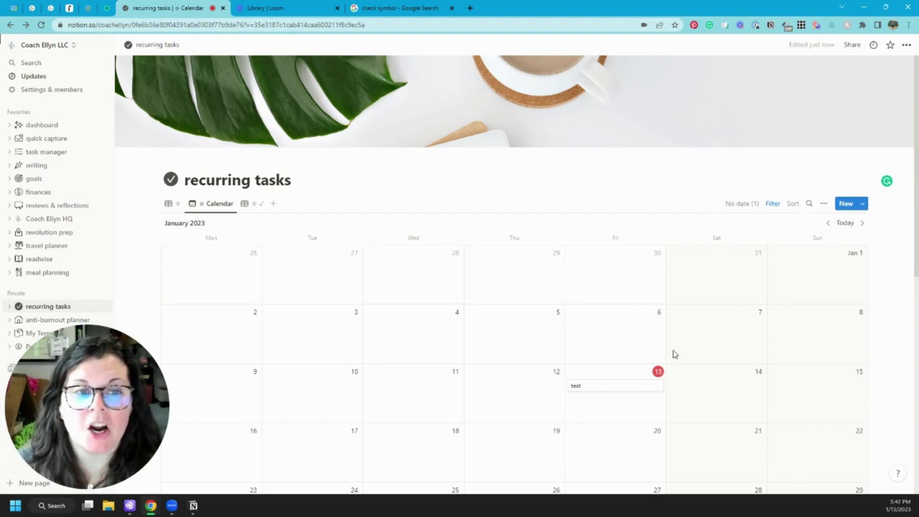
# Open the undated Workout page from the calendar and turn on its Recurring? checkbox.
pyautogui.click(749, 207)
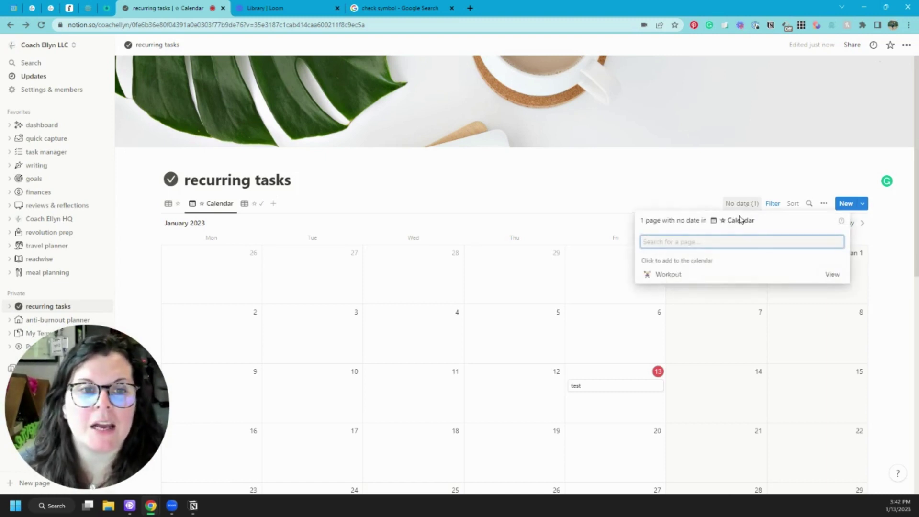
pyautogui.click(832, 281)
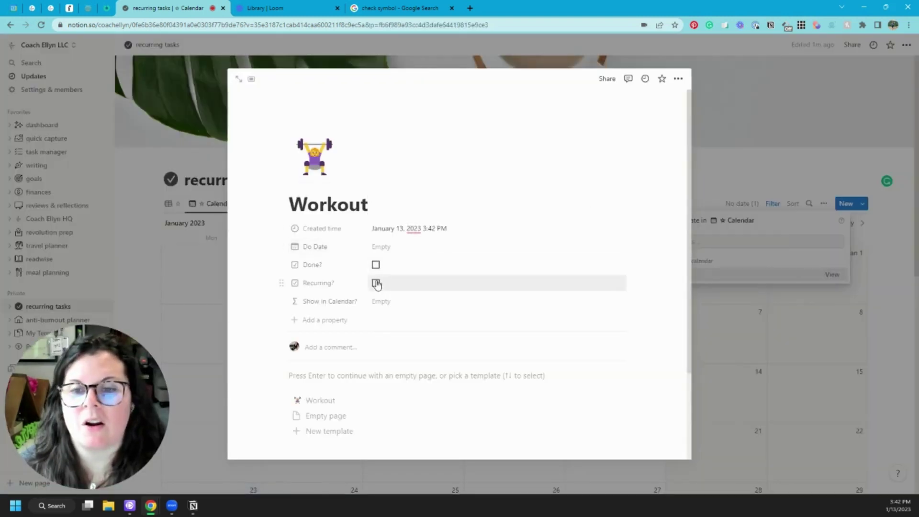
pyautogui.click(376, 283)
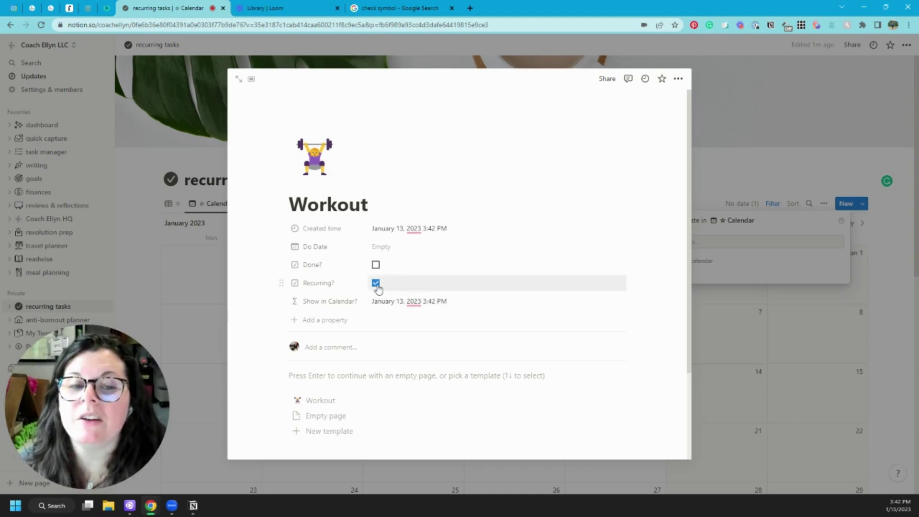
pyautogui.click(376, 283)
pyautogui.click(375, 284)
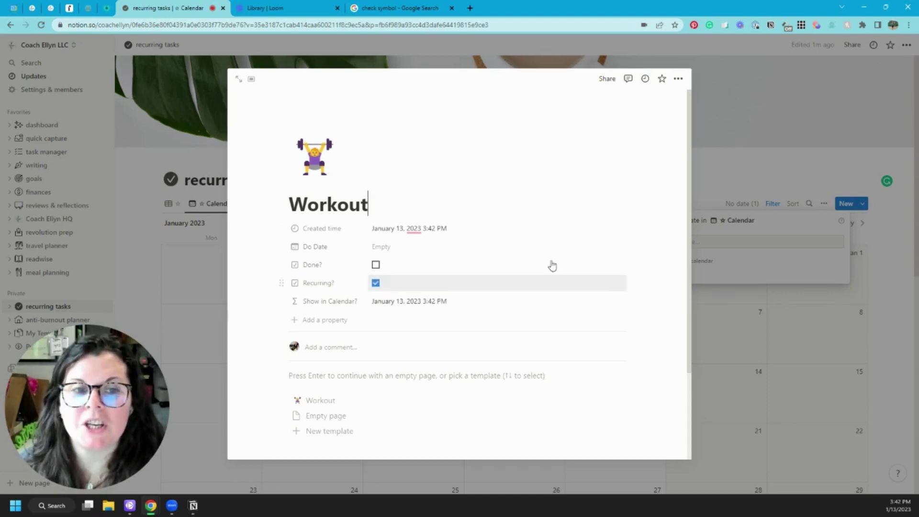
pyautogui.click(725, 158)
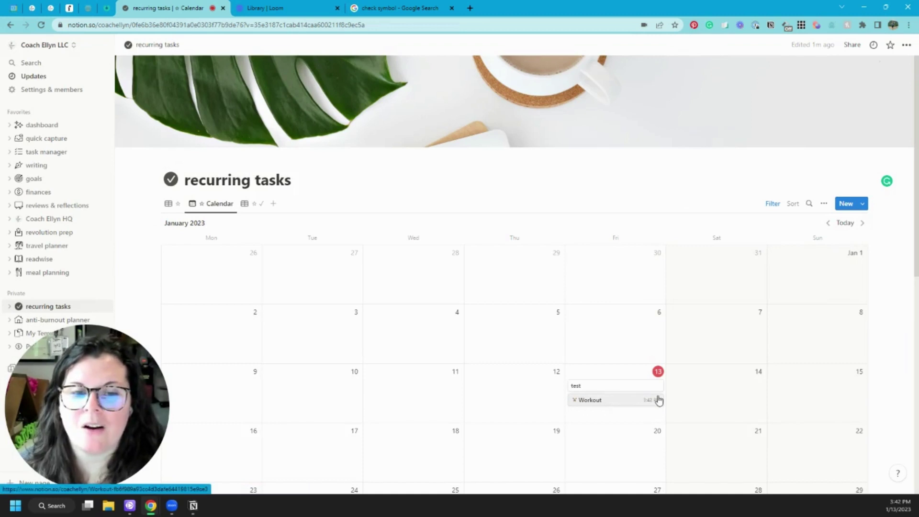
# Duplicate the Workout template and remove the "(1)" suffix from the copy's title.
pyautogui.scroll(-2, 742, 383)
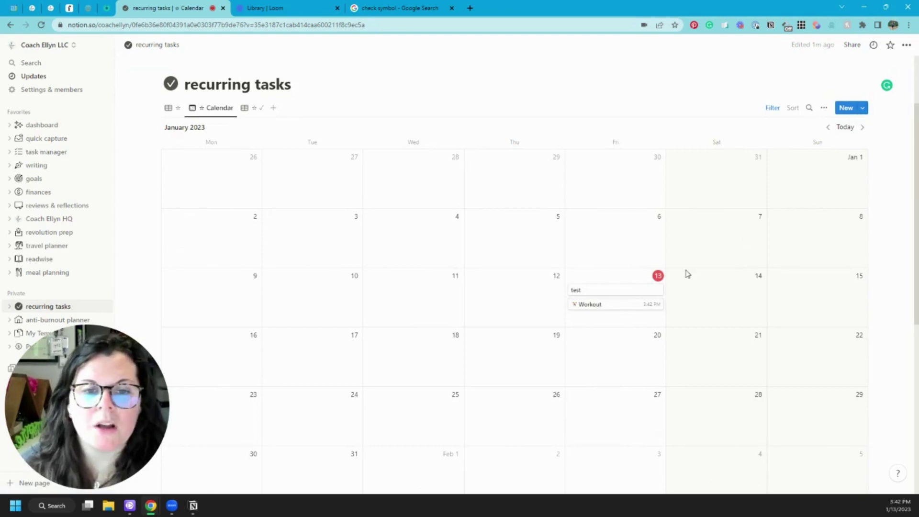
pyautogui.click(863, 108)
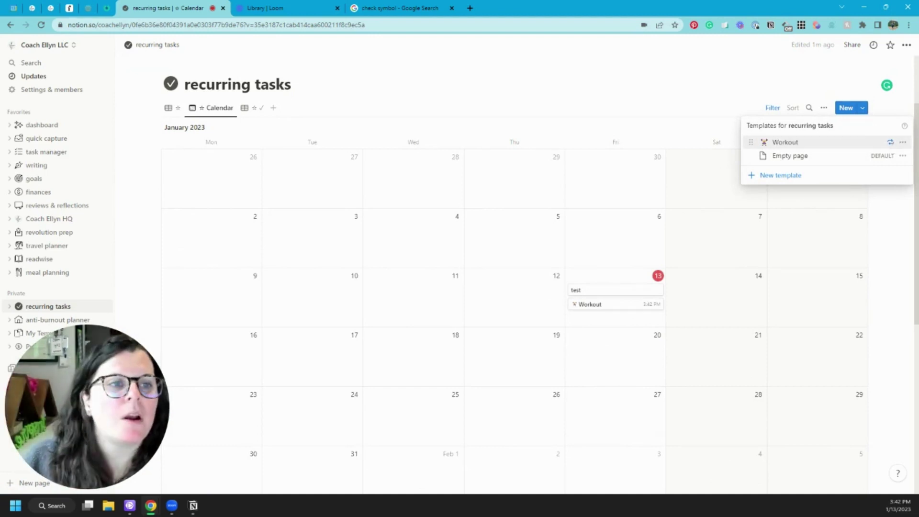
pyautogui.click(903, 142)
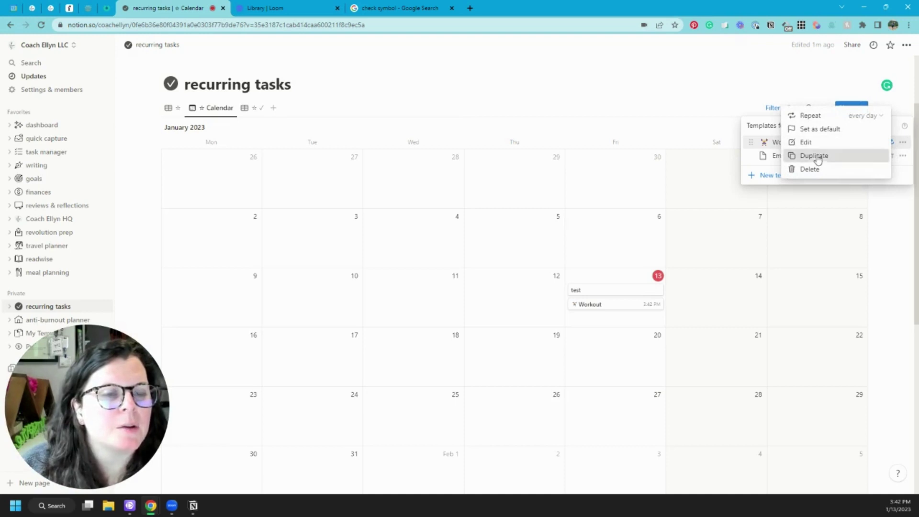
pyautogui.click(815, 155)
pyautogui.moveTo(375, 225); pyautogui.dragTo(424, 226)
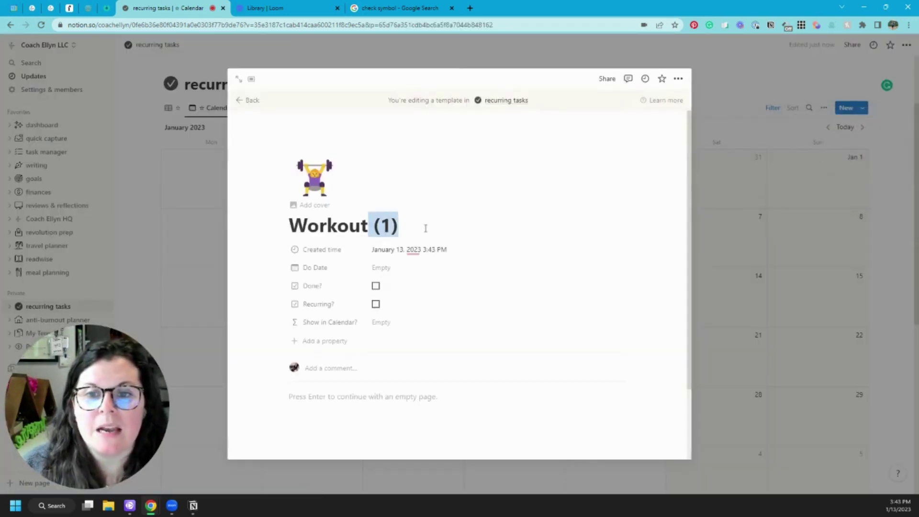
pyautogui.press('BackSpace')
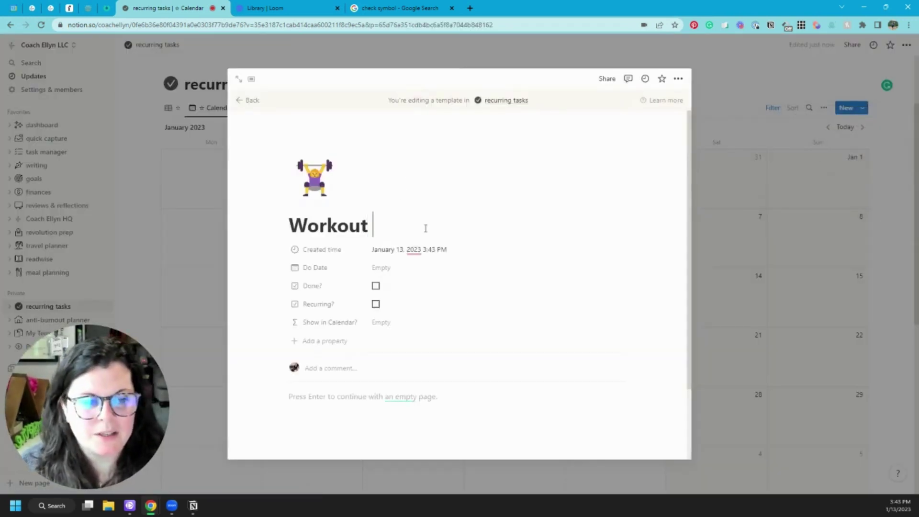
# Turn on Recurring? in the duplicated Workout template and move that property above Created time.
pyautogui.click(376, 304)
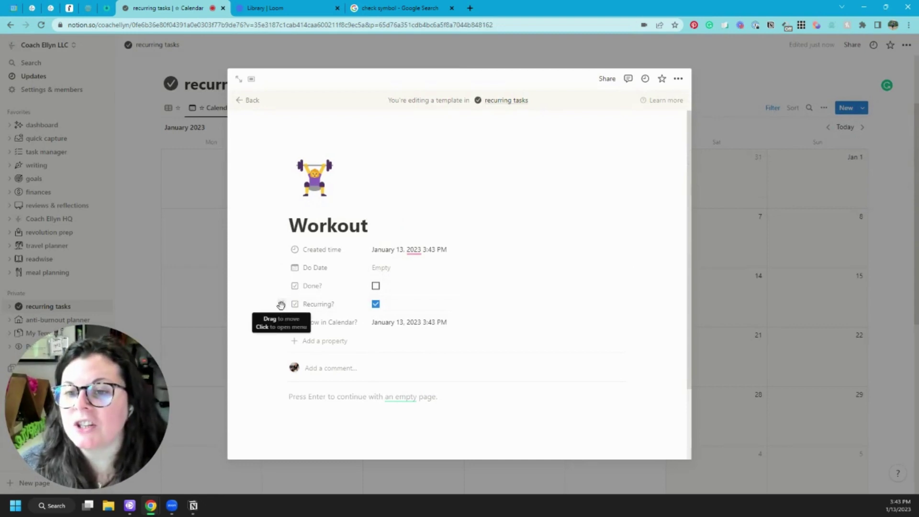
pyautogui.moveTo(282, 303); pyautogui.dragTo(281, 249)
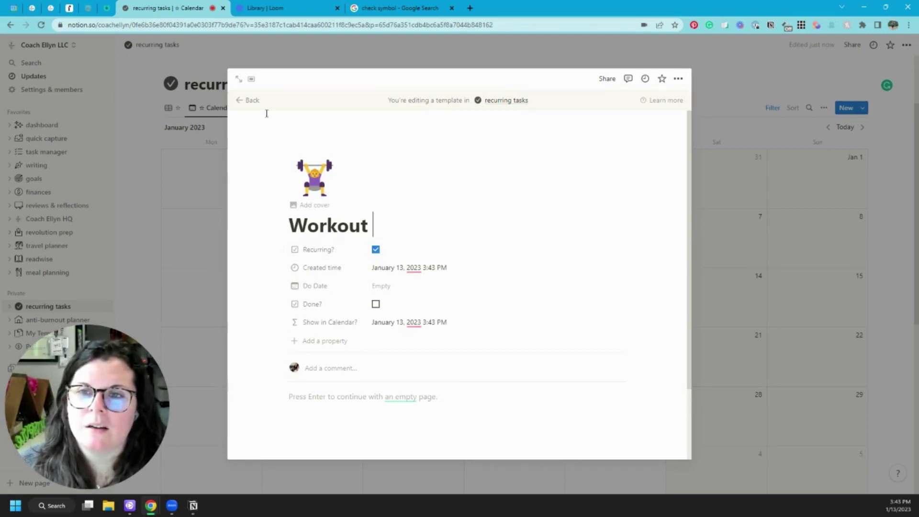
pyautogui.click(255, 103)
# Set the second Workout template to repeat weekly on Tuesday, Thursday and Saturday, creating pages at 3:44 PM.
pyautogui.click(862, 203)
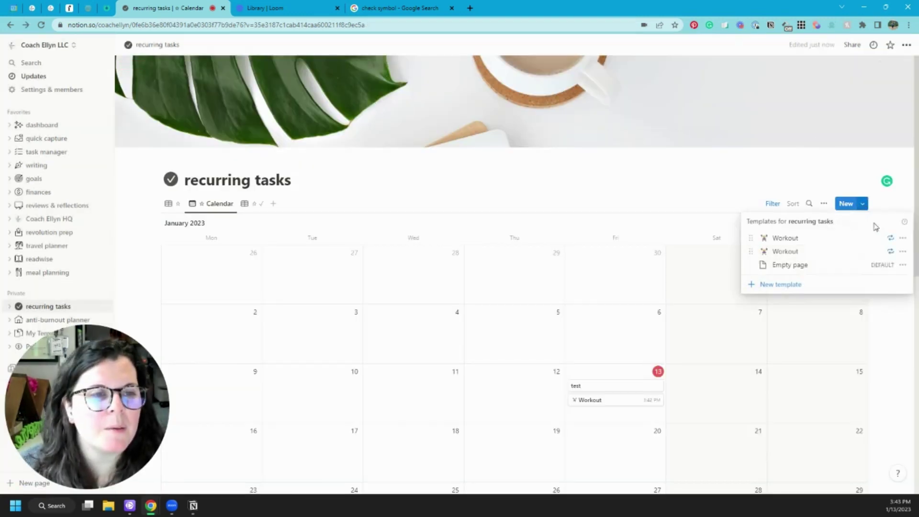
pyautogui.click(904, 252)
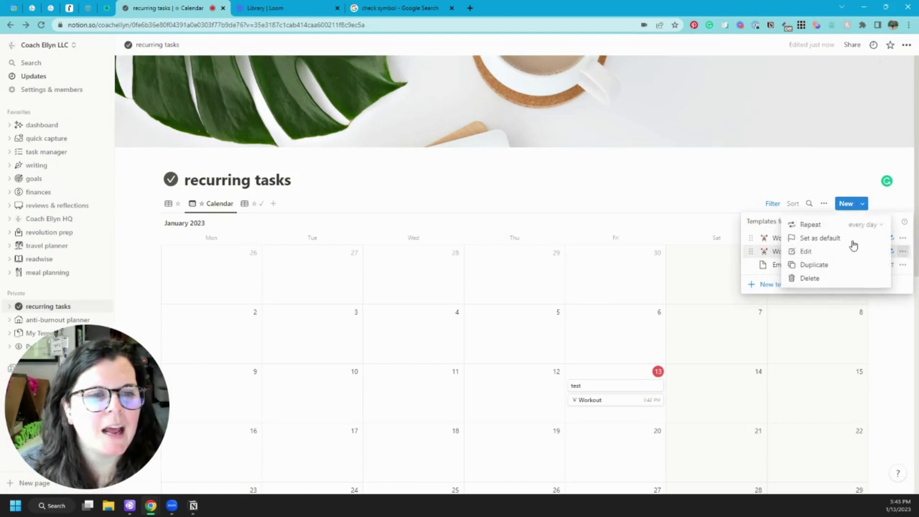
pyautogui.click(872, 227)
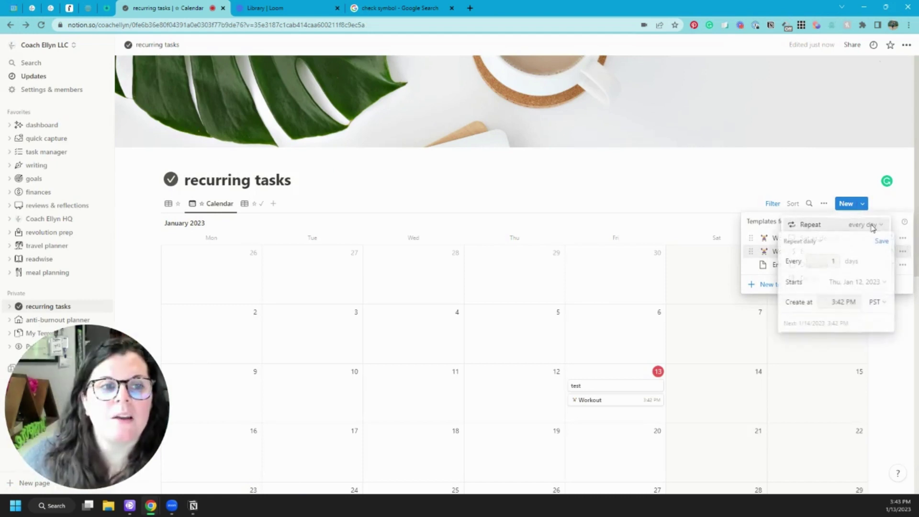
pyautogui.click(823, 243)
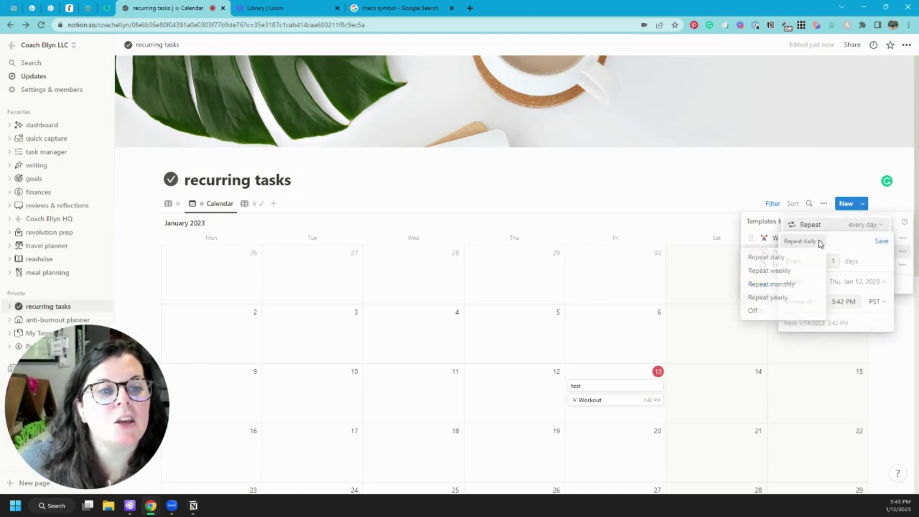
pyautogui.click(789, 271)
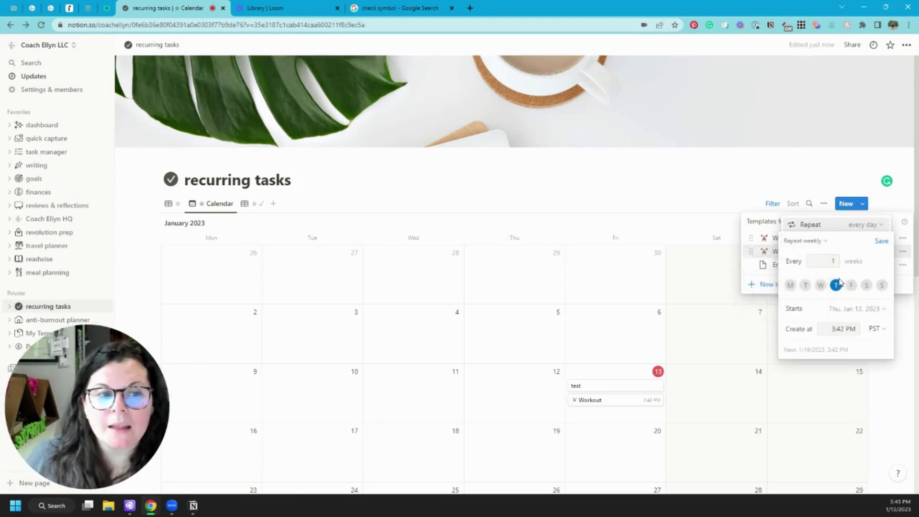
pyautogui.click(805, 285)
pyautogui.click(866, 285)
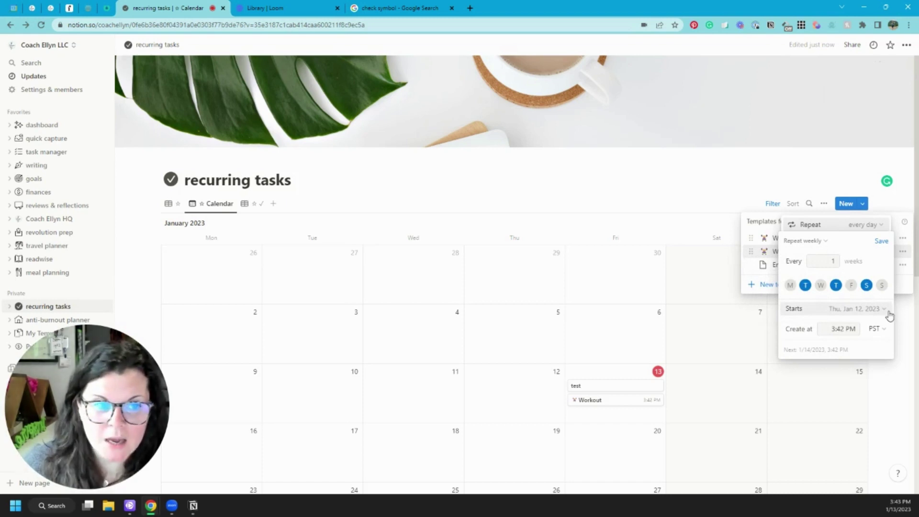
pyautogui.click(804, 241)
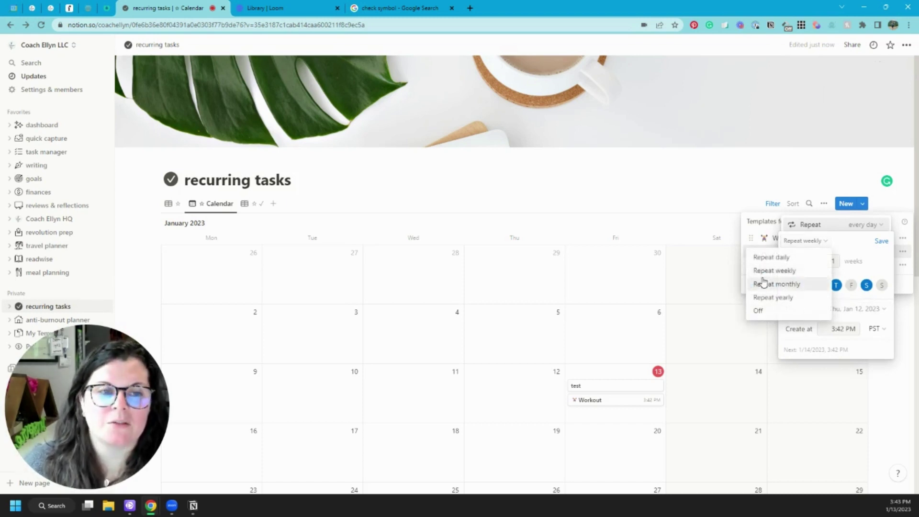
pyautogui.click(842, 253)
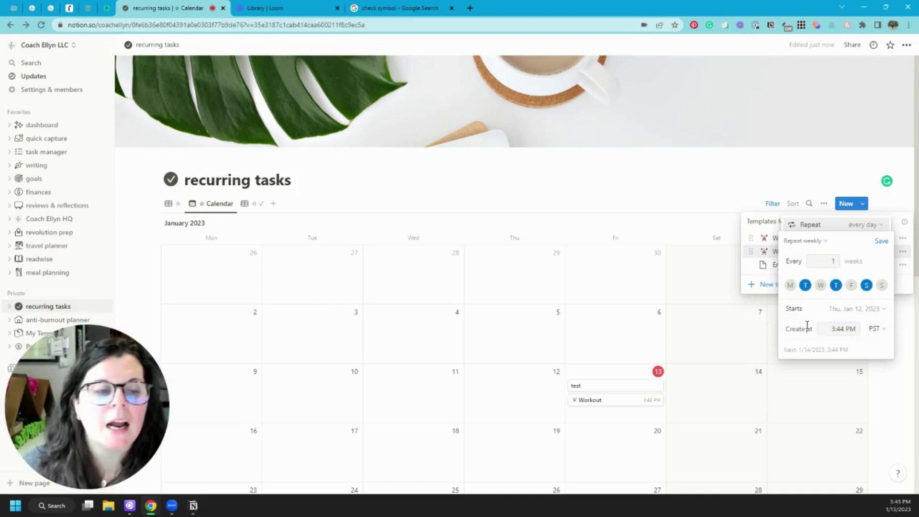
pyautogui.click(881, 242)
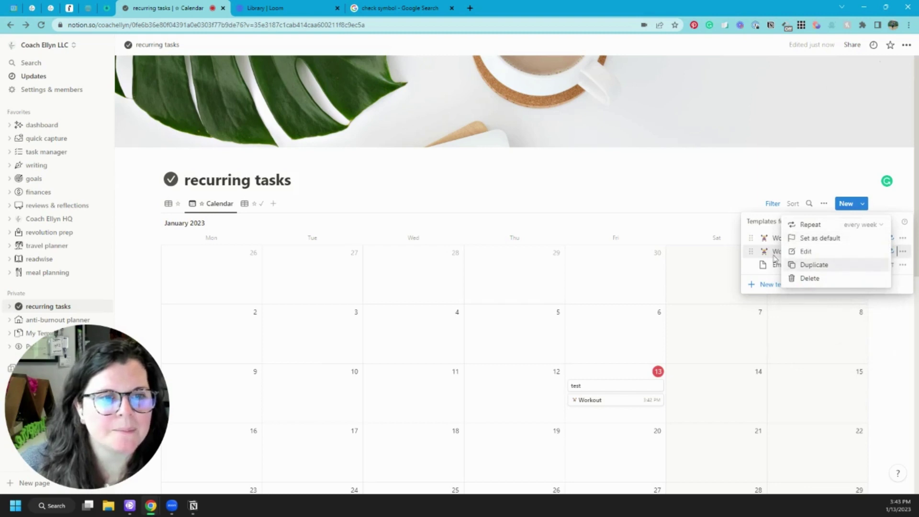
# Change the second Workout template's repeat start to Fri, Jan 13, 2023 and its creation time to 3:45 PM.
pyautogui.click(811, 224)
pyautogui.click(856, 309)
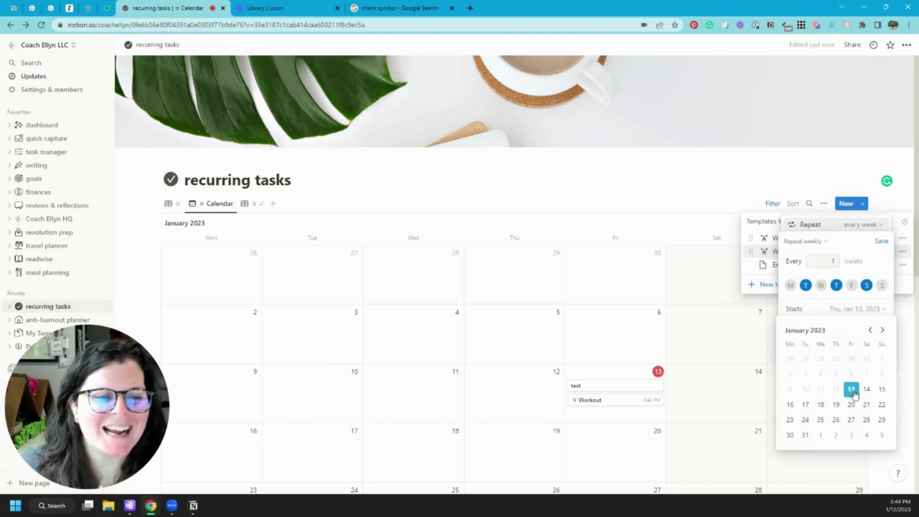
pyautogui.click(851, 390)
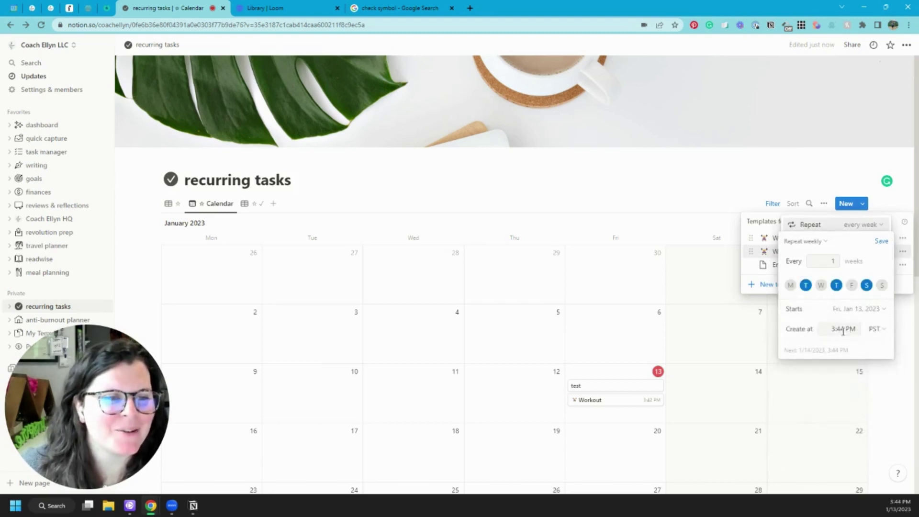
pyautogui.press('BackSpace')
pyautogui.write('5')
pyautogui.press('Return')
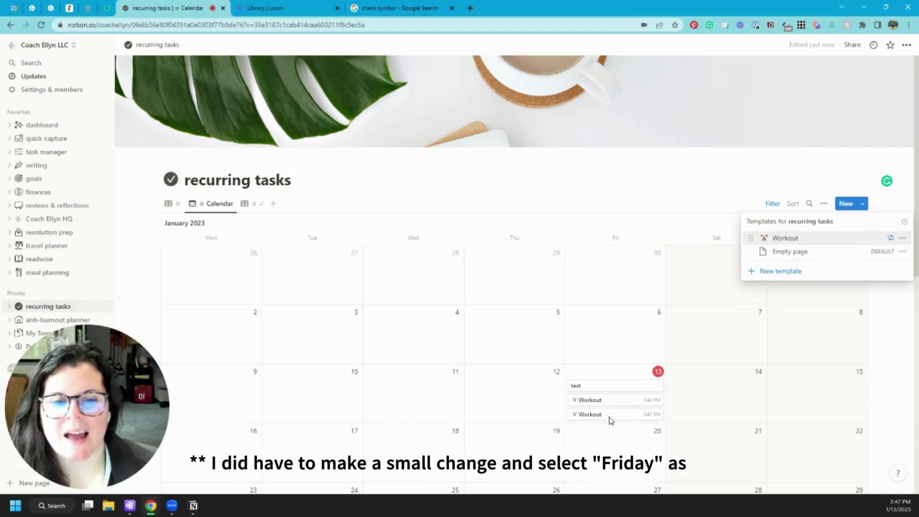
# Open the second Workout entry on January 13 in the calendar to check its Recurring? and Show in Calendar? properties.
pyautogui.press('Escape')
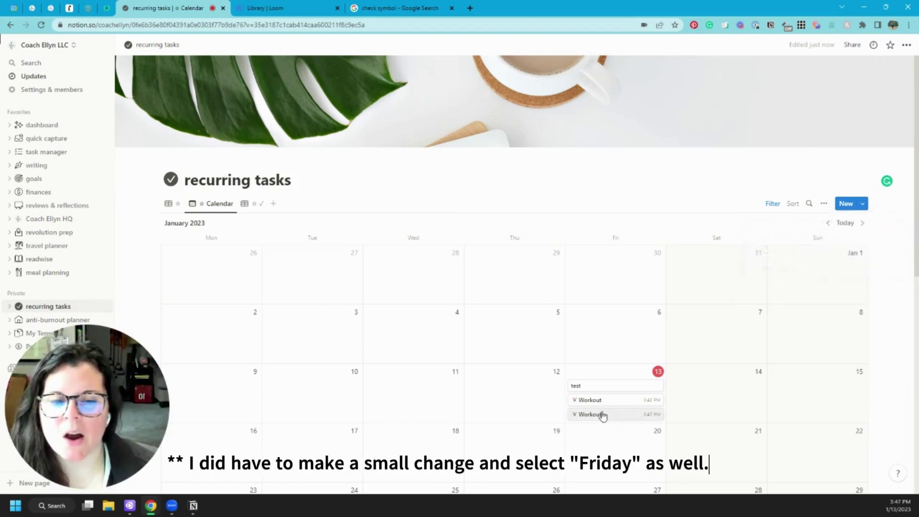
pyautogui.click(616, 416)
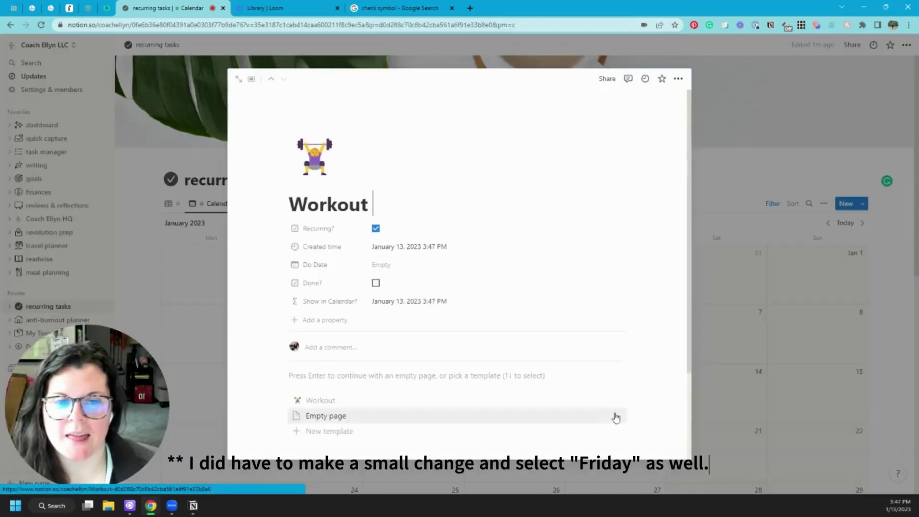
pyautogui.click(759, 303)
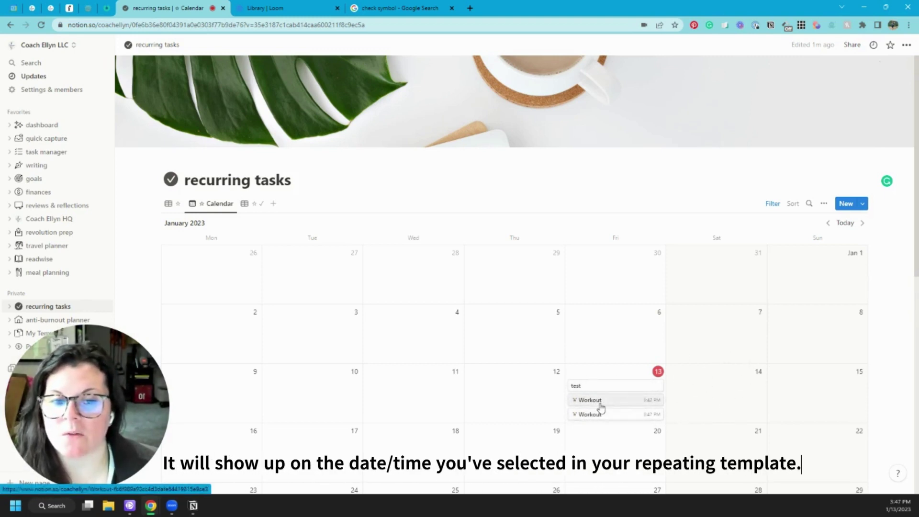
pyautogui.click(867, 206)
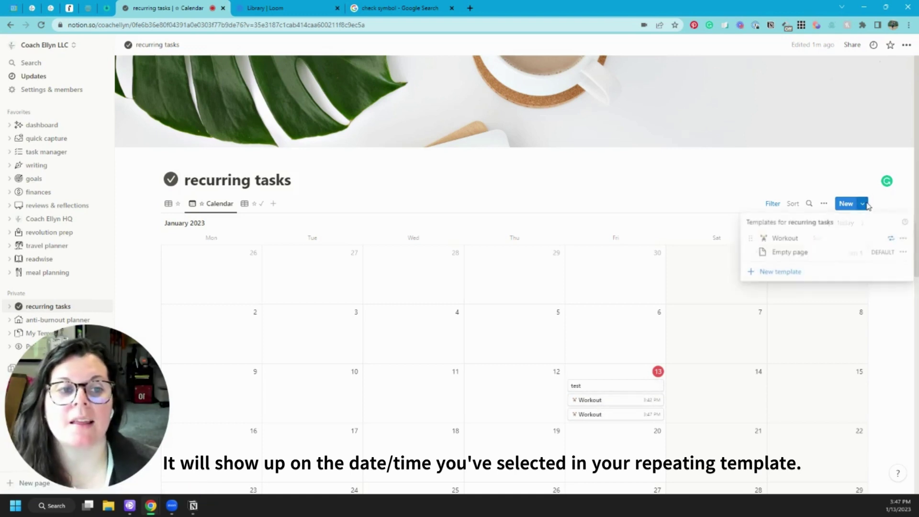
pyautogui.click(906, 239)
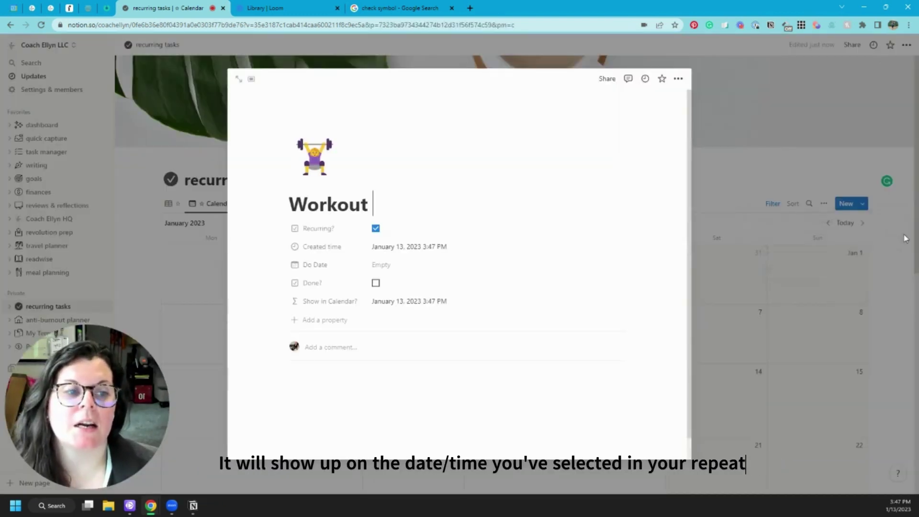
pyautogui.click(679, 78)
pyautogui.click(813, 188)
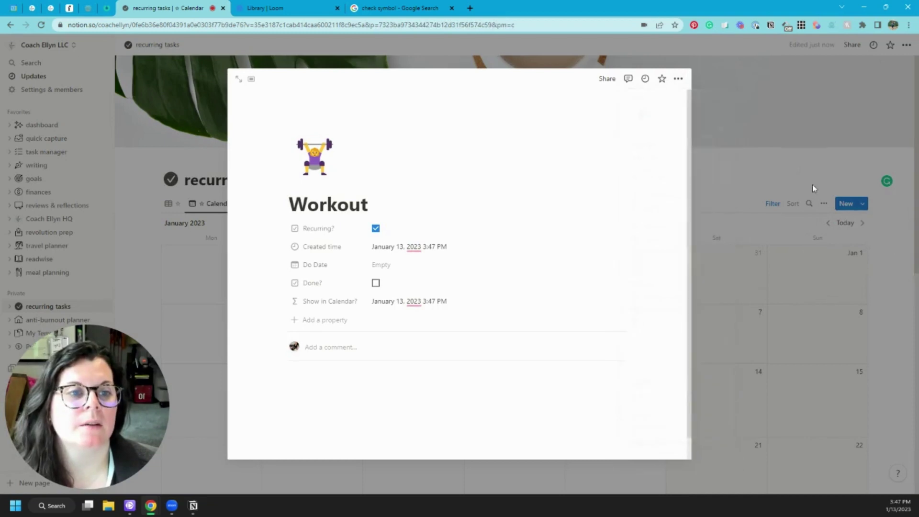
pyautogui.click(790, 175)
# Set the weekly repeating Workout template to create its pages at 12:00 AM and save the schedule.
pyautogui.click(863, 203)
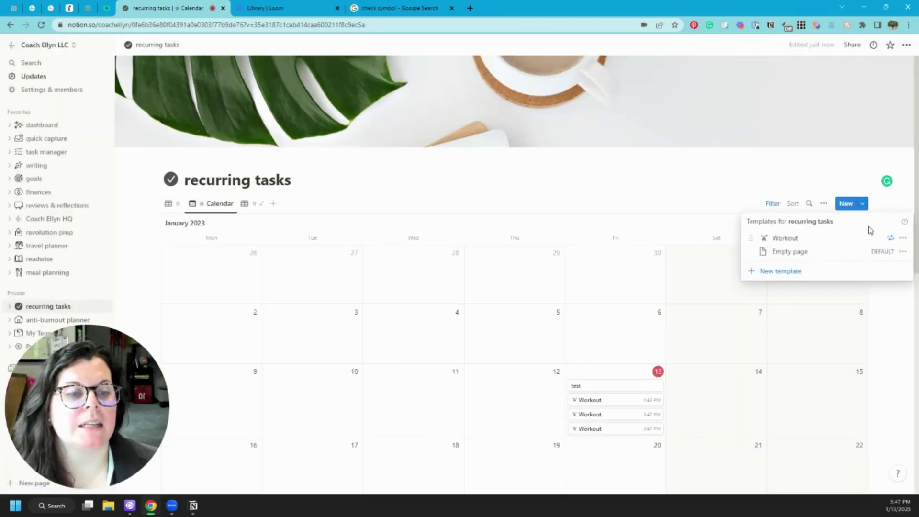
pyautogui.click(901, 243)
pyautogui.click(852, 211)
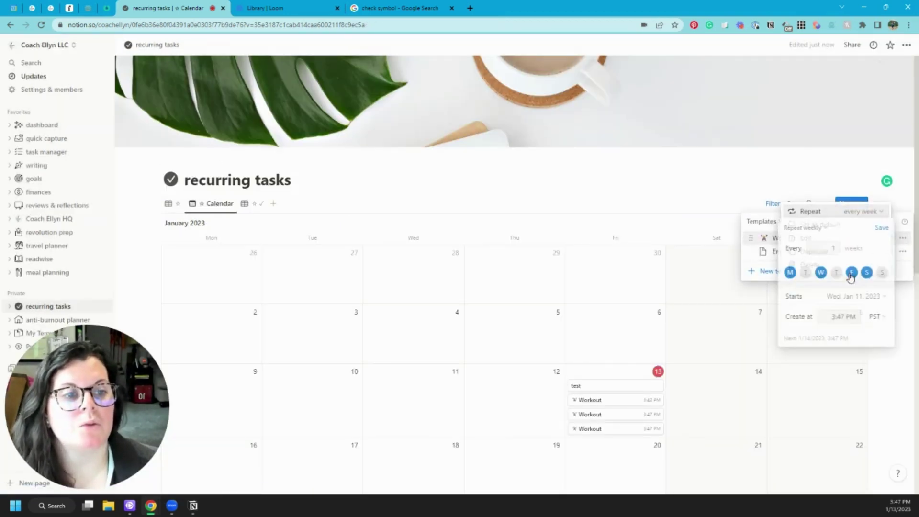
pyautogui.click(834, 316)
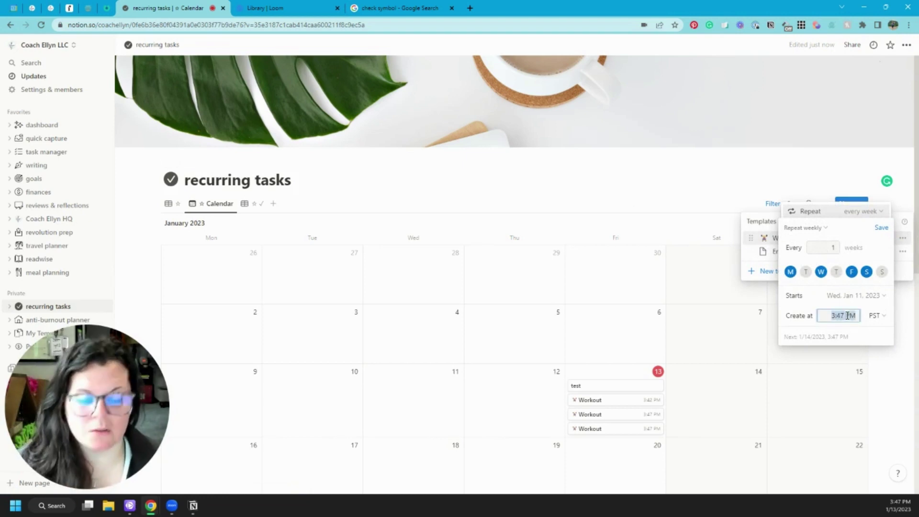
pyautogui.write('12:00AM')
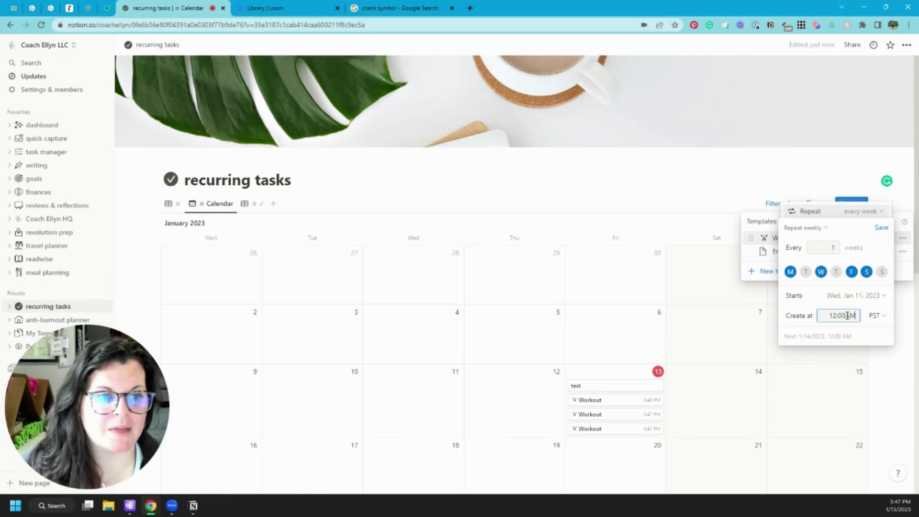
pyautogui.click(883, 229)
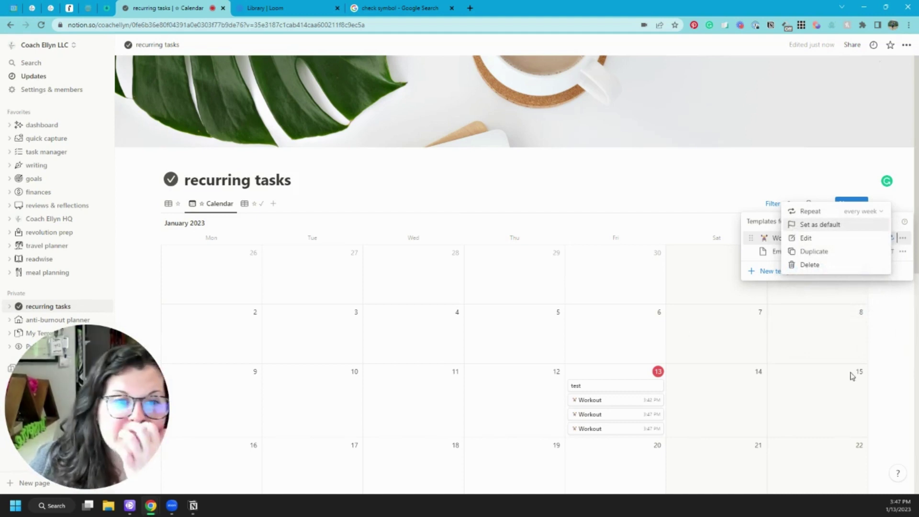
# Add a new untitled template to the recurring tasks database and close it without filling it in.
pyautogui.click(898, 346)
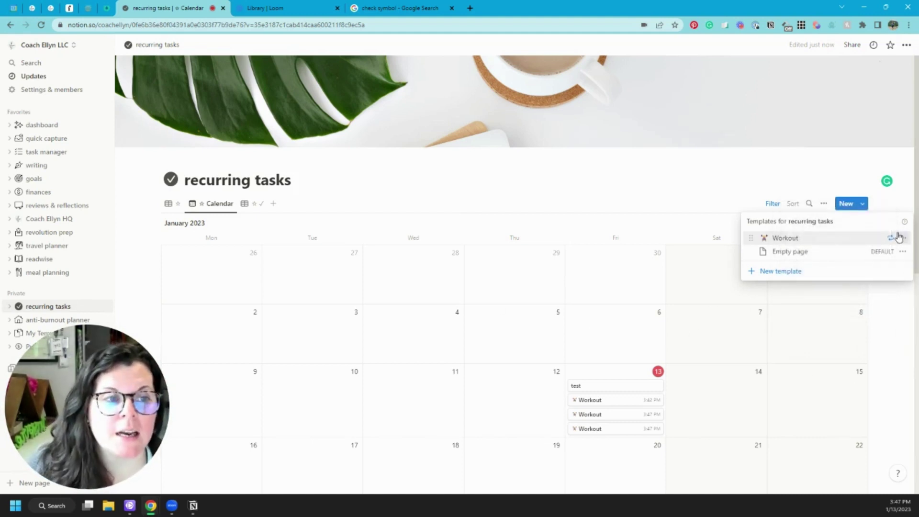
pyautogui.click(781, 271)
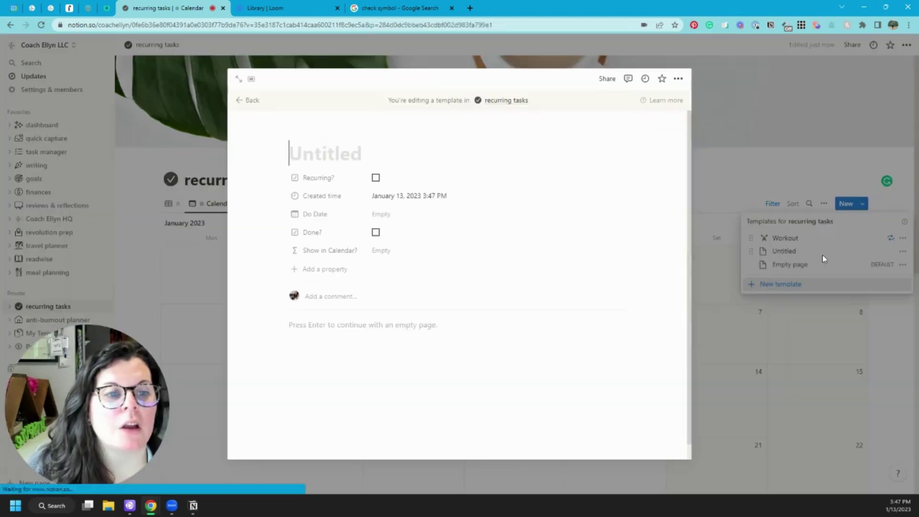
pyautogui.click(828, 205)
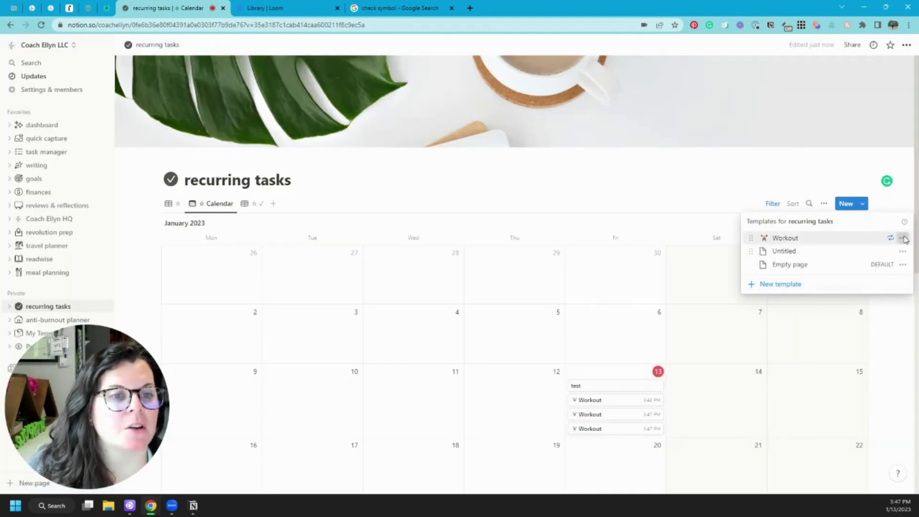
# Try the daily frequency in the Workout template's repeat settings and switch back to weekly.
pyautogui.click(902, 238)
pyautogui.click(864, 213)
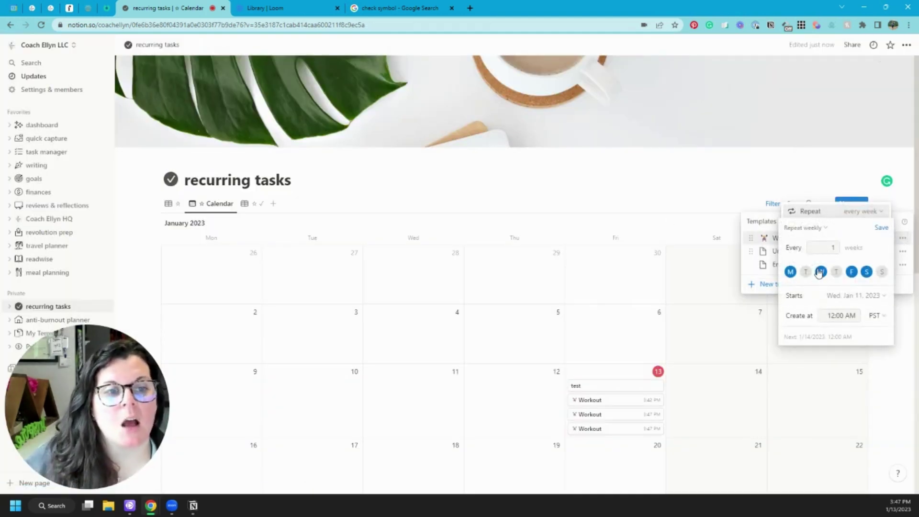
pyautogui.click(807, 228)
pyautogui.click(808, 229)
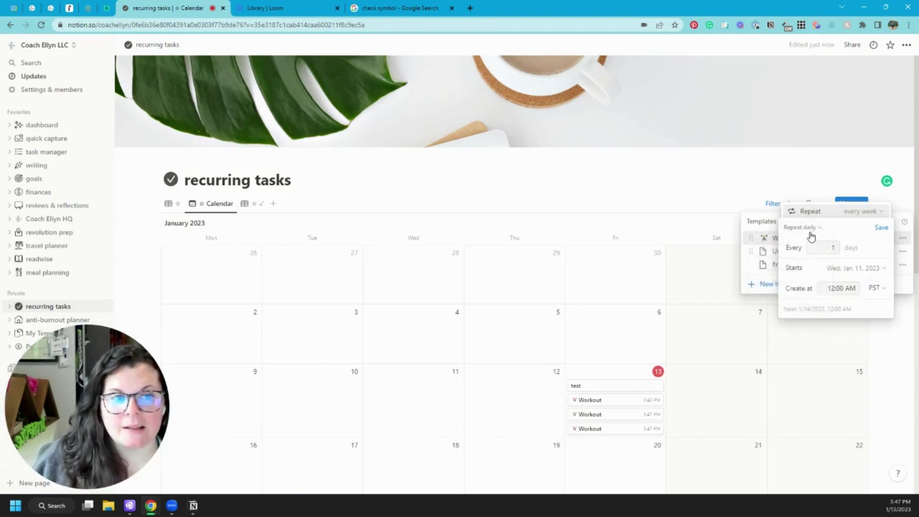
pyautogui.click(809, 230)
pyautogui.click(807, 263)
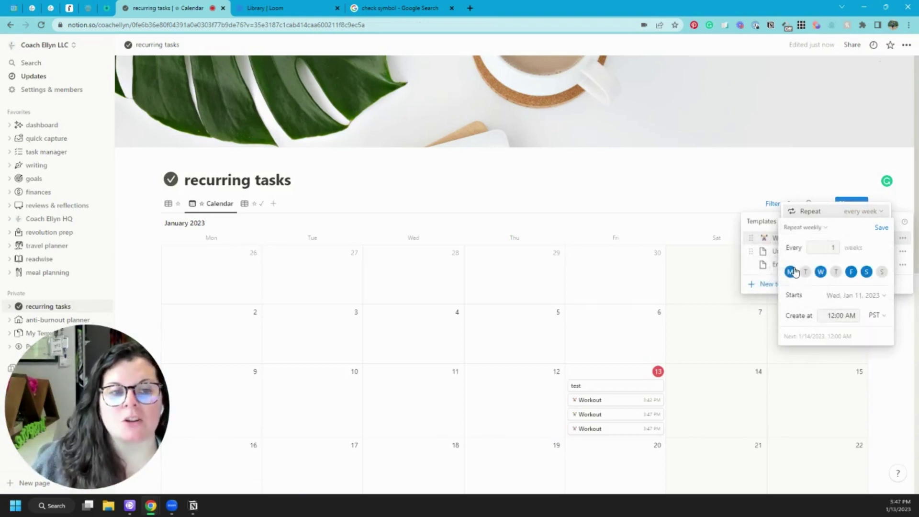
# Try a monthly frequency for the Workout template, with intervals of 2 months and 6 months.
pyautogui.click(816, 228)
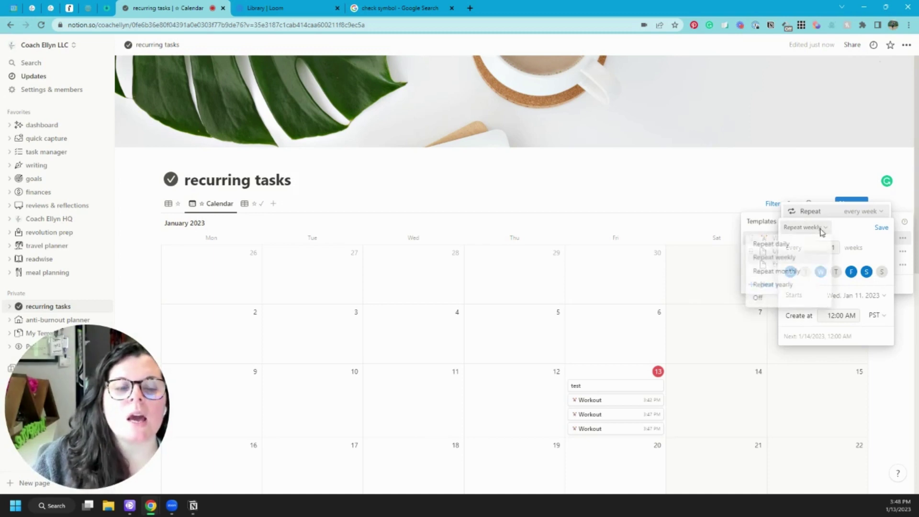
pyautogui.click(788, 269)
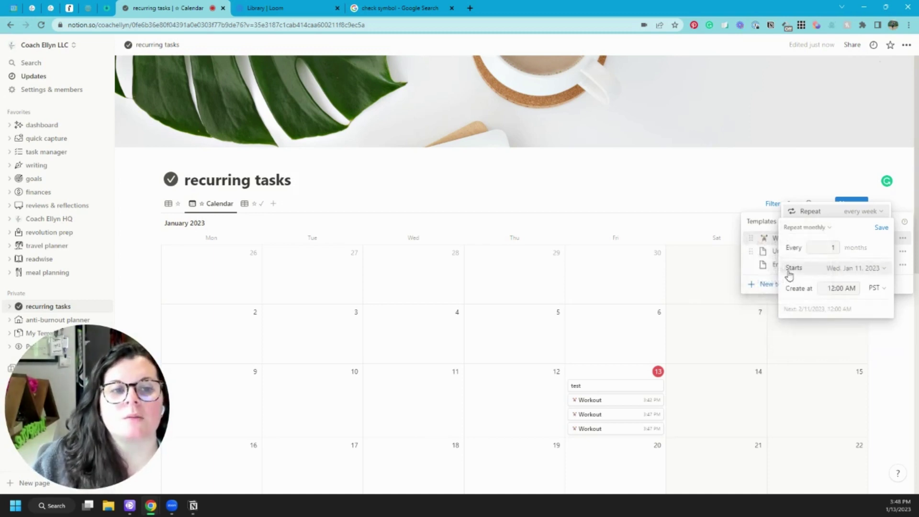
pyautogui.click(811, 229)
pyautogui.click(833, 228)
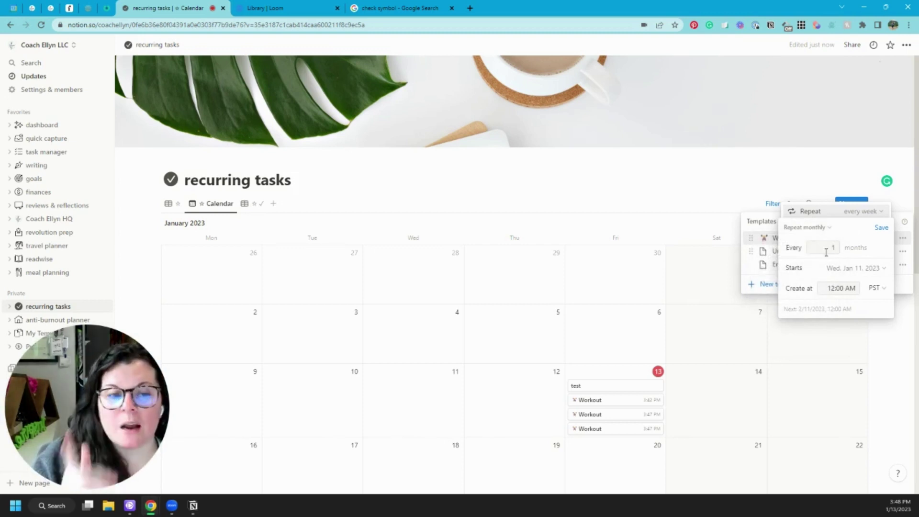
pyautogui.click(831, 247)
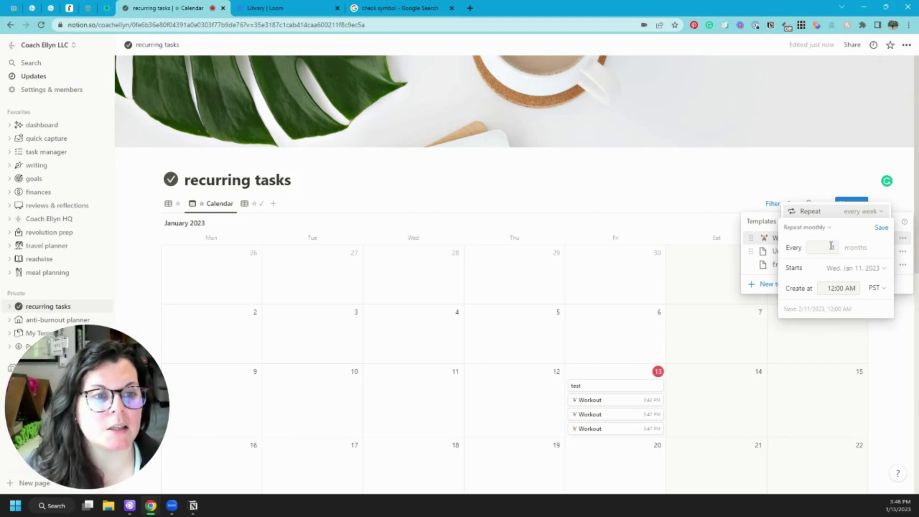
pyautogui.click(833, 247)
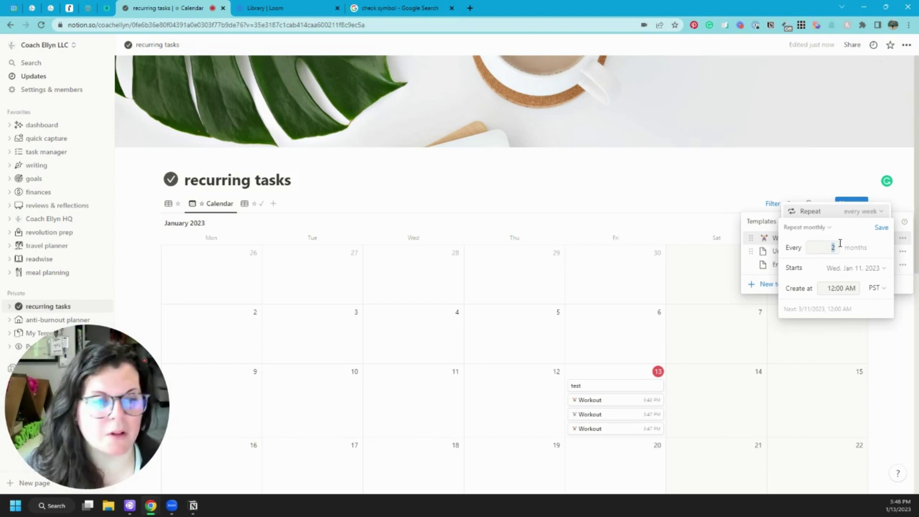
pyautogui.click(834, 248)
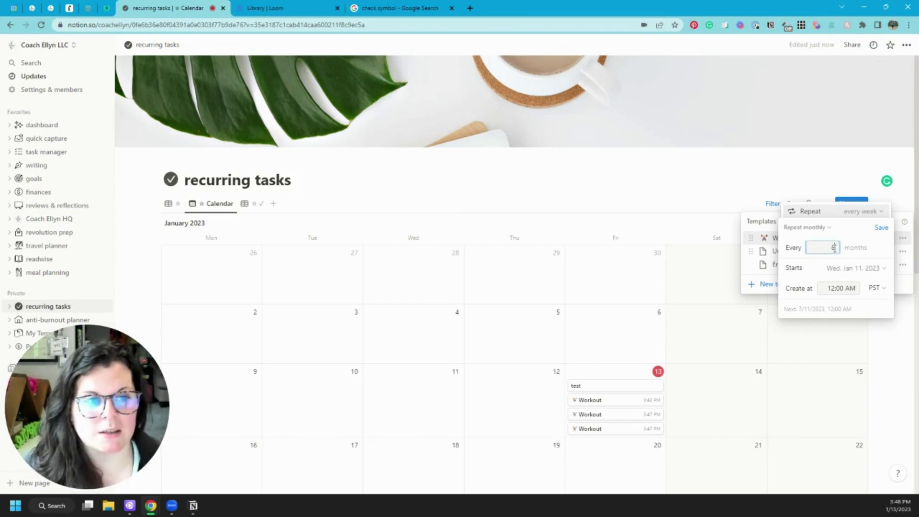
pyautogui.click(848, 237)
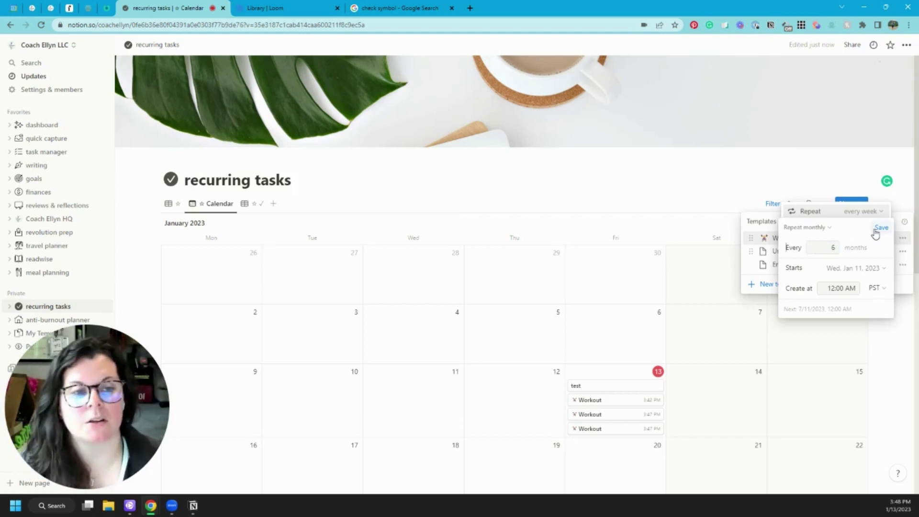
# Set the Workout template to repeat yearly, every 2 years, and save the schedule.
pyautogui.click(808, 228)
pyautogui.click(809, 284)
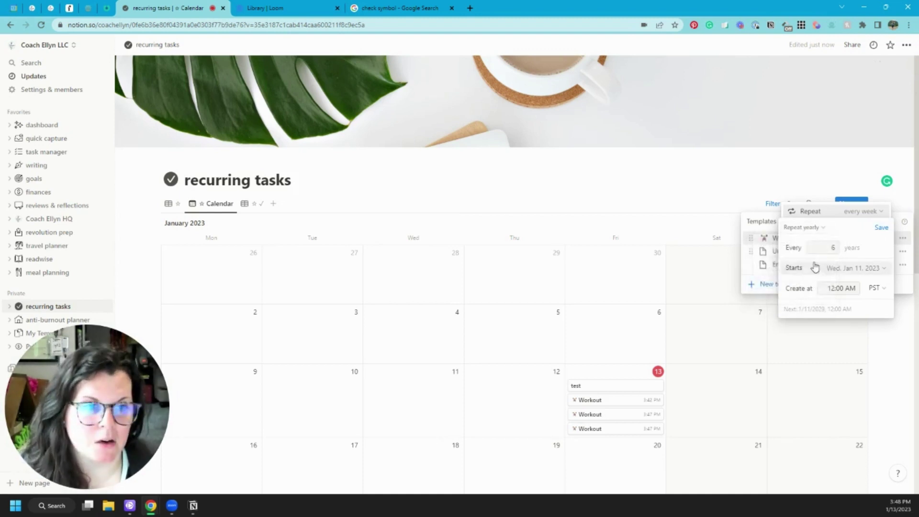
pyautogui.click(840, 249)
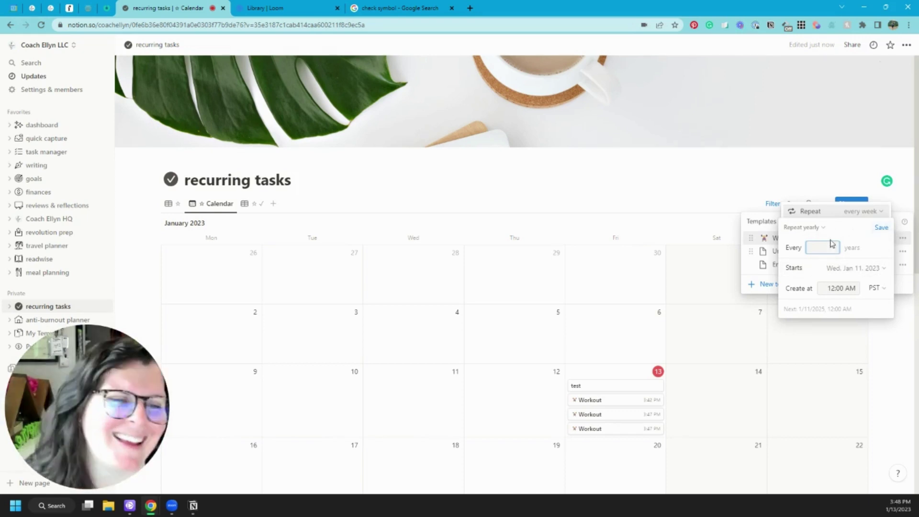
pyautogui.click(879, 229)
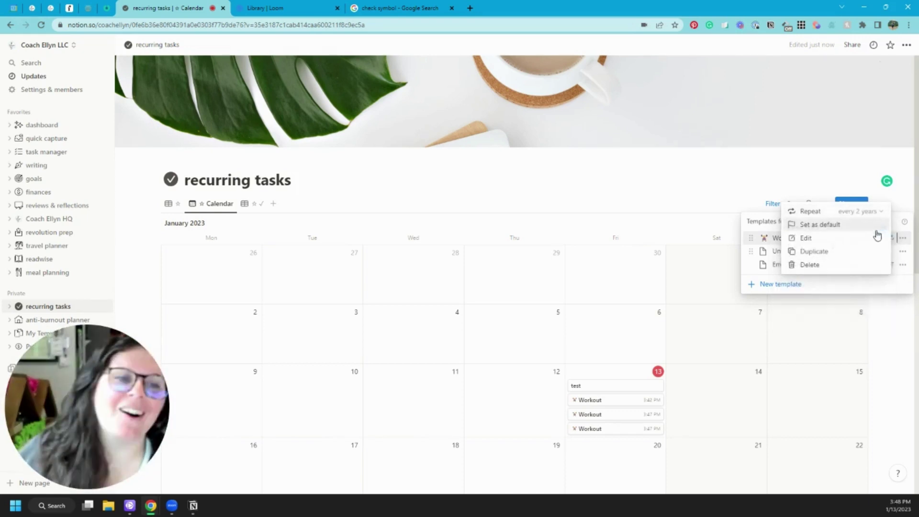
# Delete the test entry and all Workout entries on January 13 from the calendar.
pyautogui.click(683, 418)
pyautogui.moveTo(723, 434); pyautogui.dragTo(570, 349)
pyautogui.press('Delete')
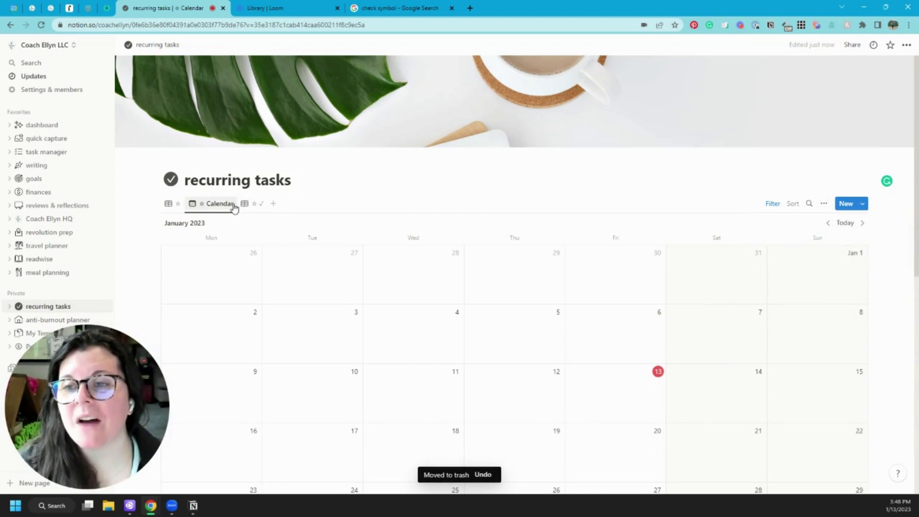
# Check which date property the calendar view's layout uses to show its entries.
pyautogui.click(823, 205)
pyautogui.click(860, 261)
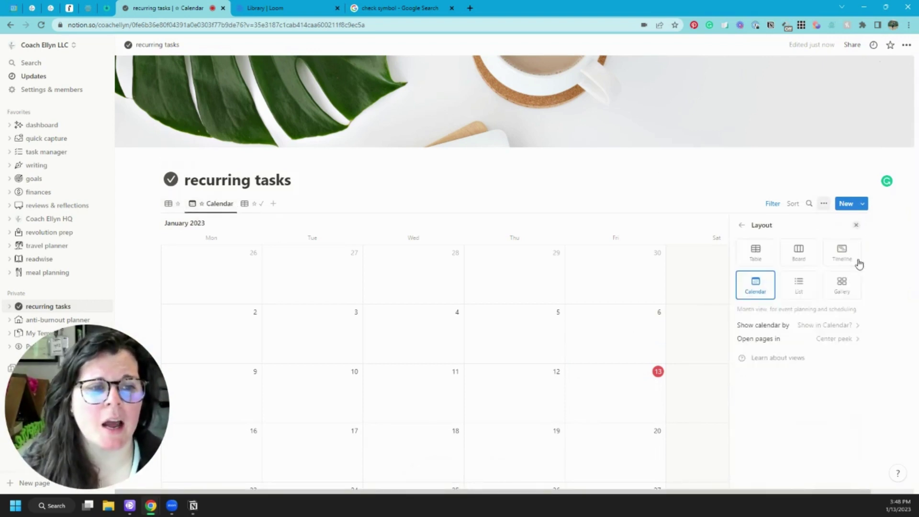
pyautogui.click(820, 326)
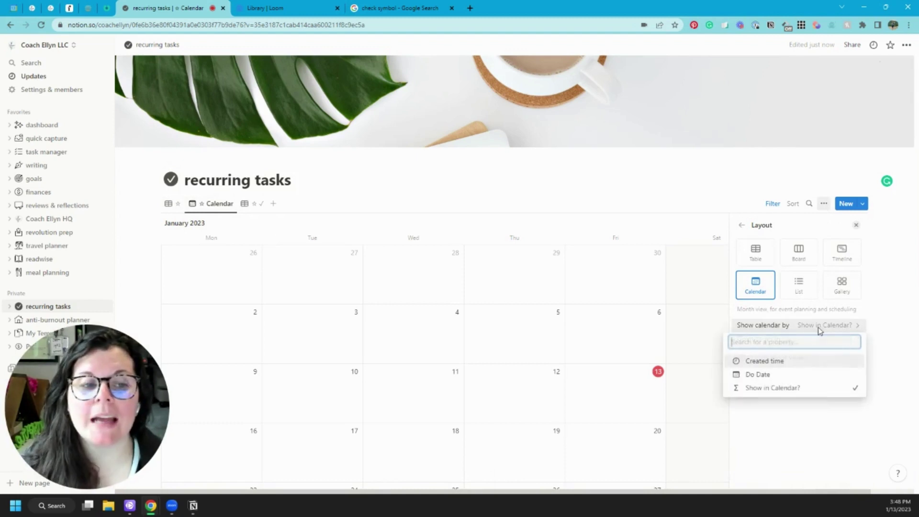
pyautogui.click(889, 313)
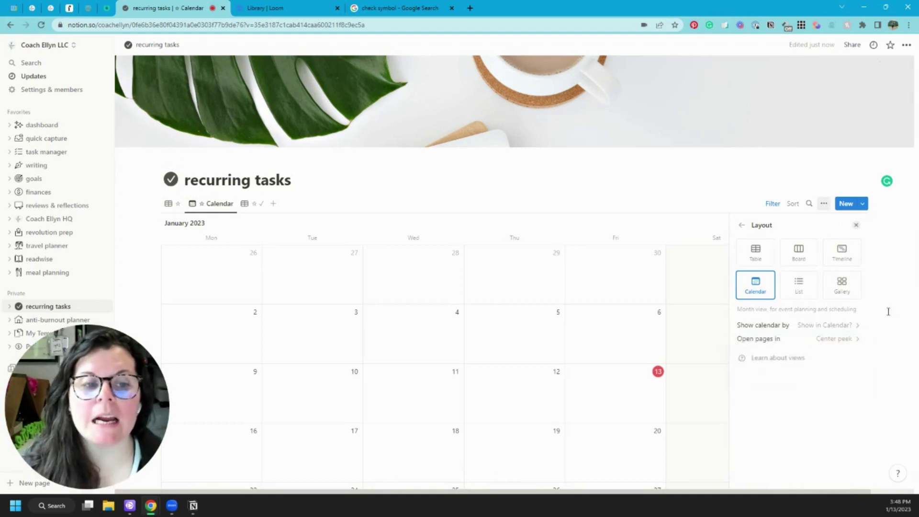
# Rename the first table view of recurring tasks as "☆All".
pyautogui.click(167, 205)
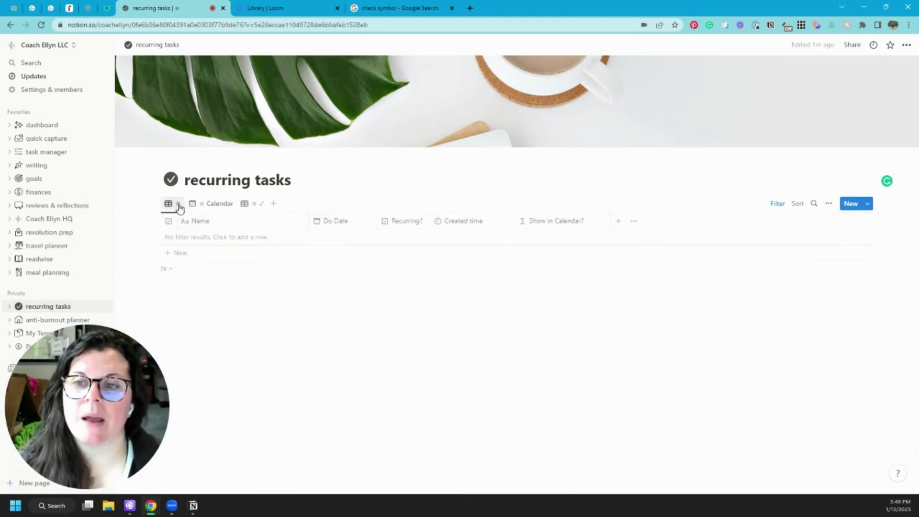
pyautogui.click(180, 205)
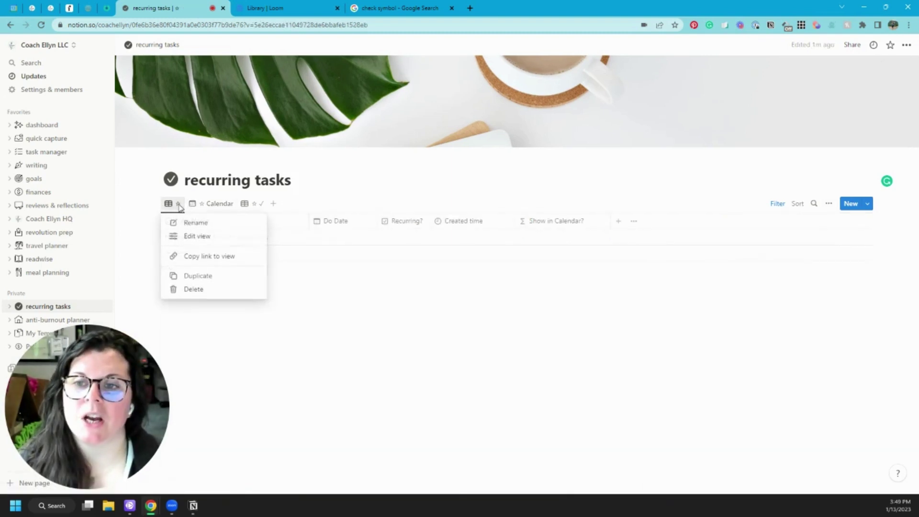
pyautogui.click(205, 236)
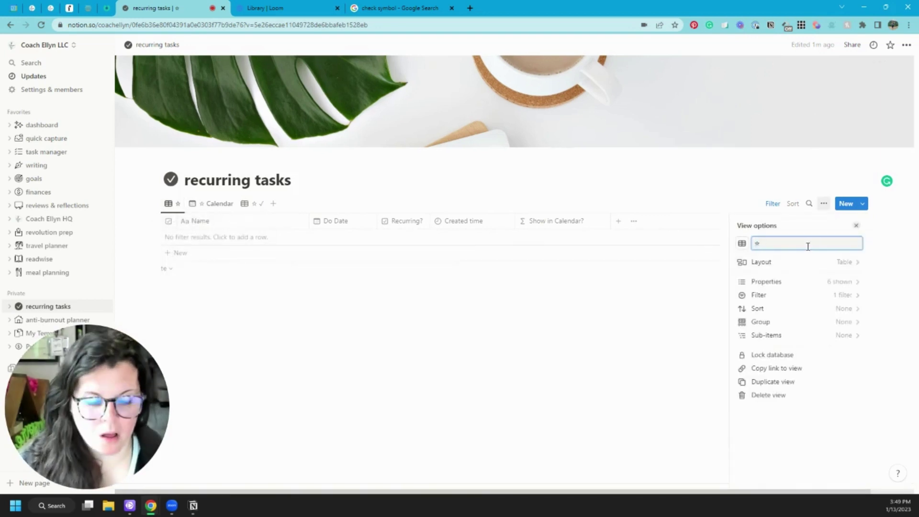
pyautogui.write('All')
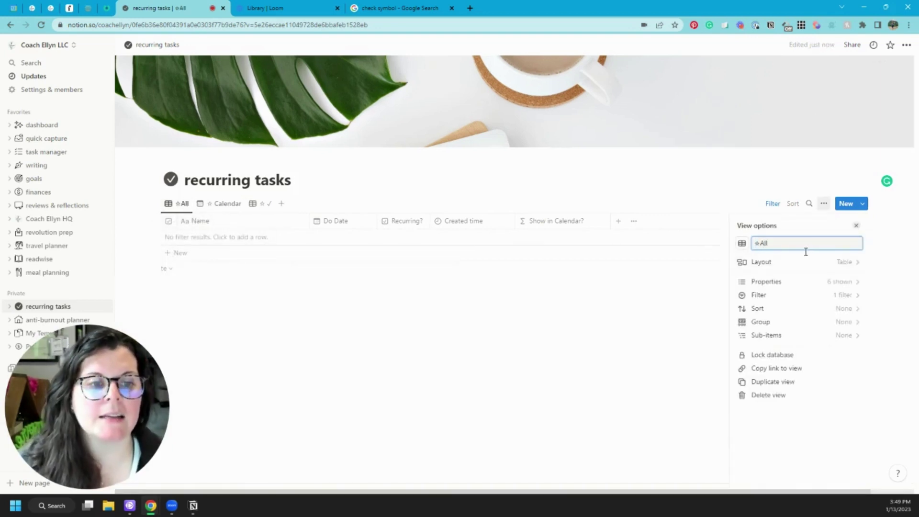
# Duplicate the ☆All table view and rename the copy as "☆Today's".
pyautogui.click(799, 383)
pyautogui.click(761, 243)
pyautogui.moveTo(762, 243); pyautogui.dragTo(776, 243)
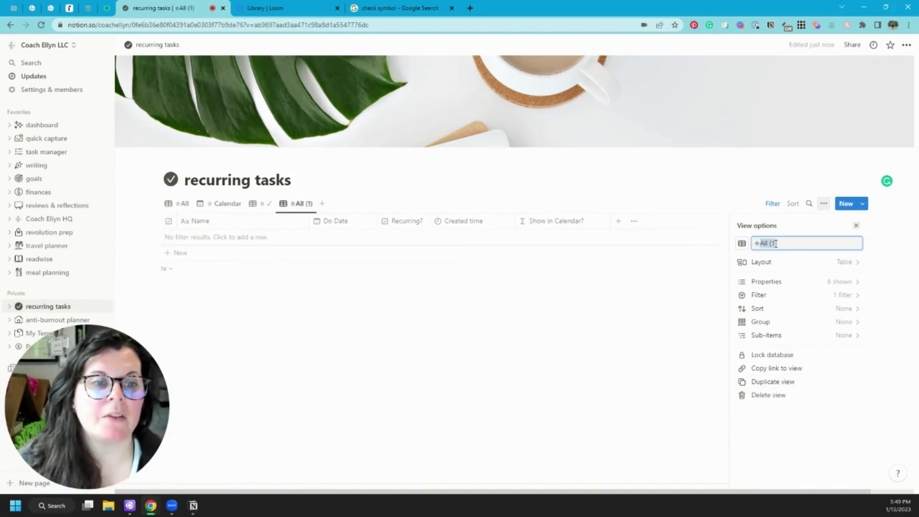
pyautogui.write('Toda')
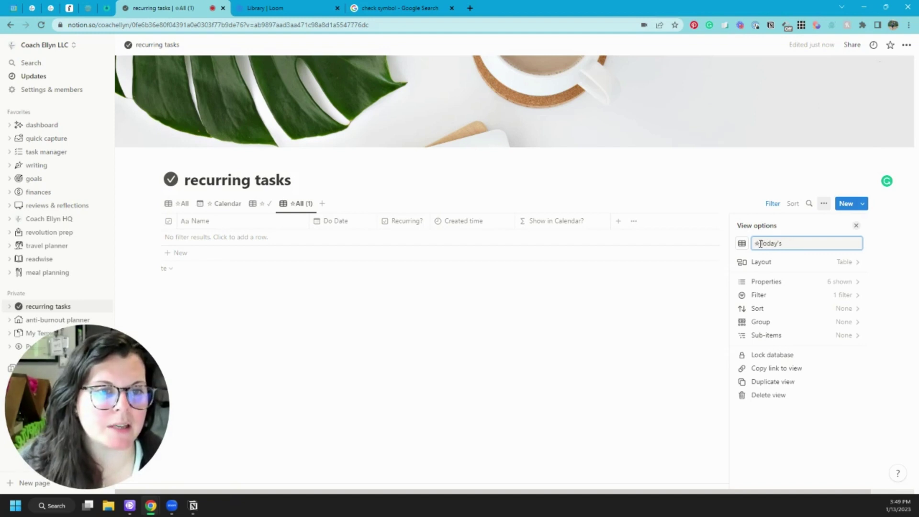
pyautogui.write("y's")
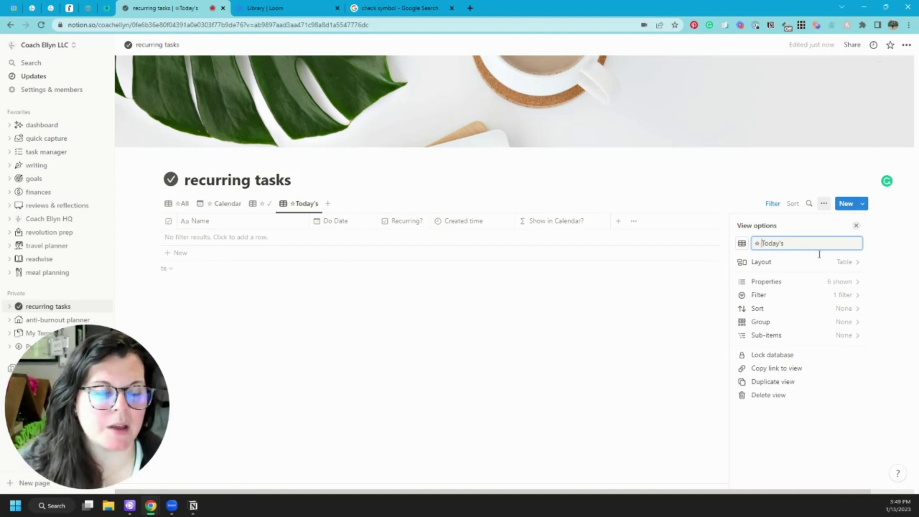
# Add a filter to the ☆ Today's view so "Show in Calendar?" is on or before Today.
pyautogui.click(855, 300)
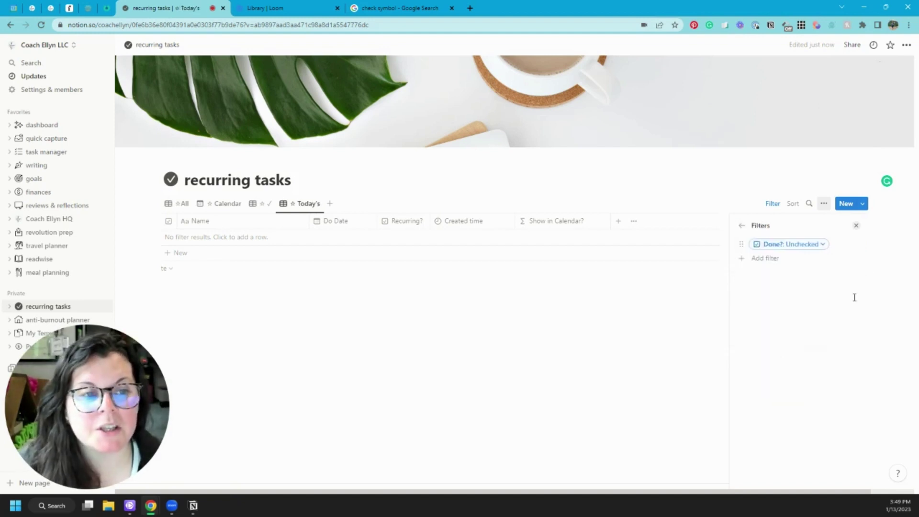
pyautogui.click(775, 259)
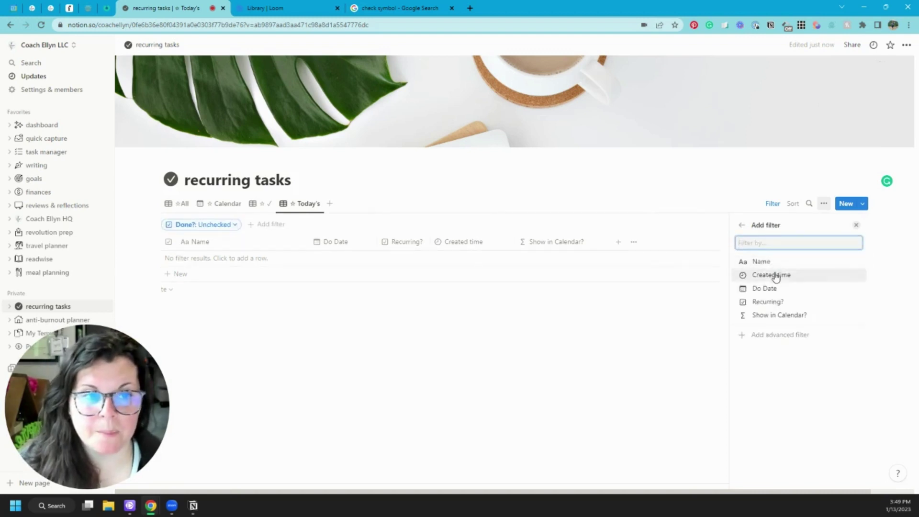
pyautogui.click(801, 316)
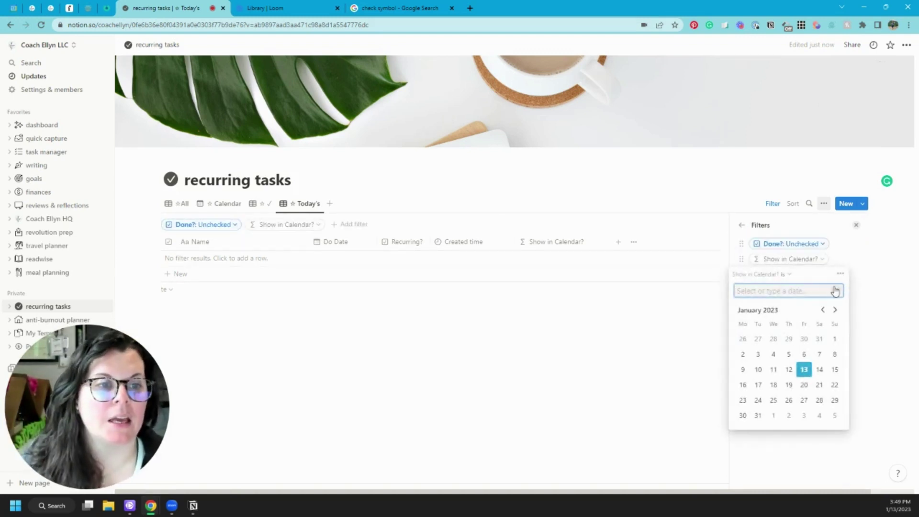
pyautogui.click(790, 277)
pyautogui.click(768, 327)
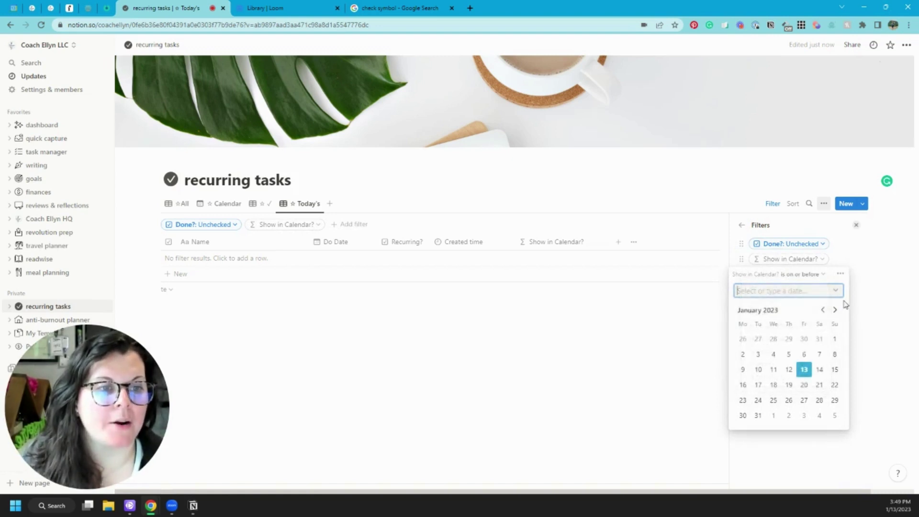
pyautogui.click(837, 293)
pyautogui.click(771, 321)
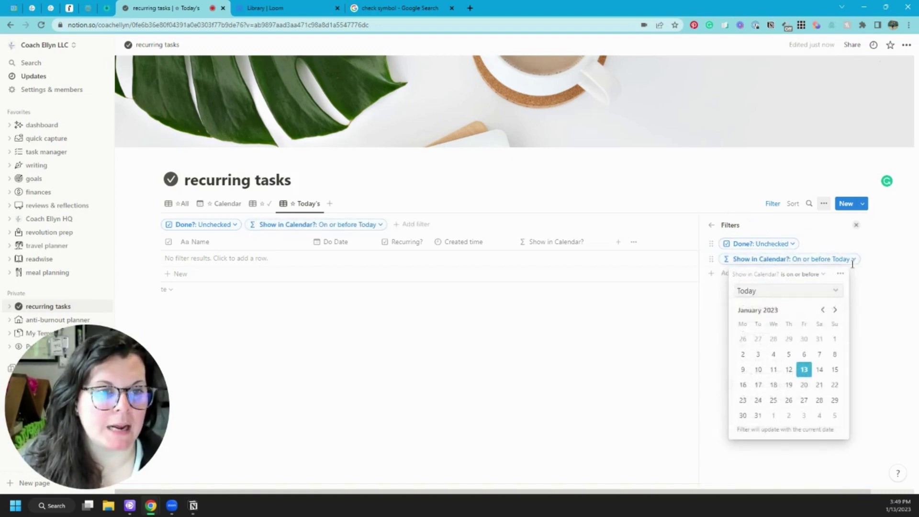
# Hide the filter settings and move the ☆ Today's view ahead of all the other database views.
pyautogui.click(820, 224)
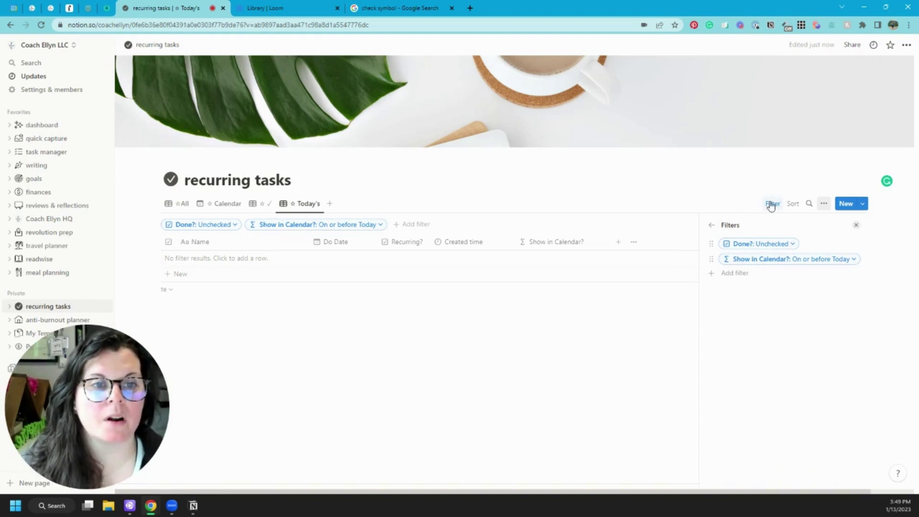
pyautogui.click(771, 206)
pyautogui.moveTo(309, 209); pyautogui.dragTo(181, 207)
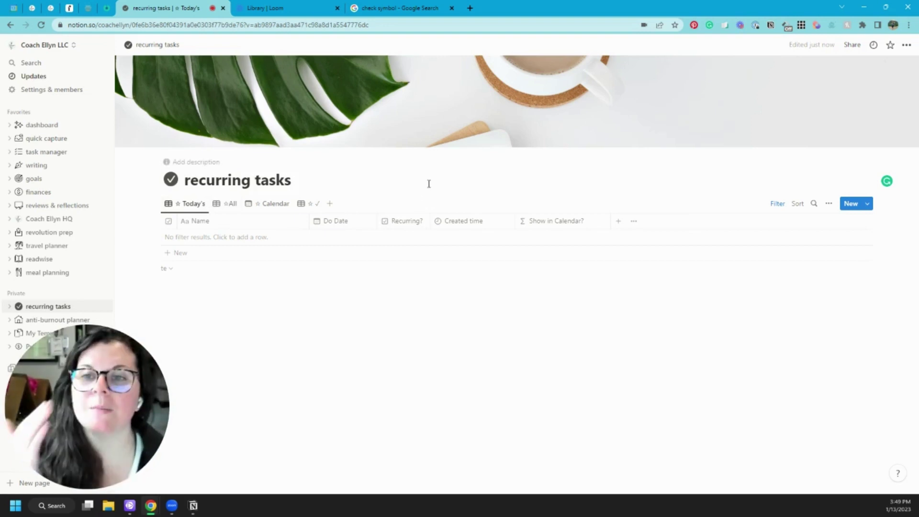
# Examine the repeating templates for all tasks from the This Month calendar on the task manager page.
pyautogui.click(867, 205)
pyautogui.click(67, 152)
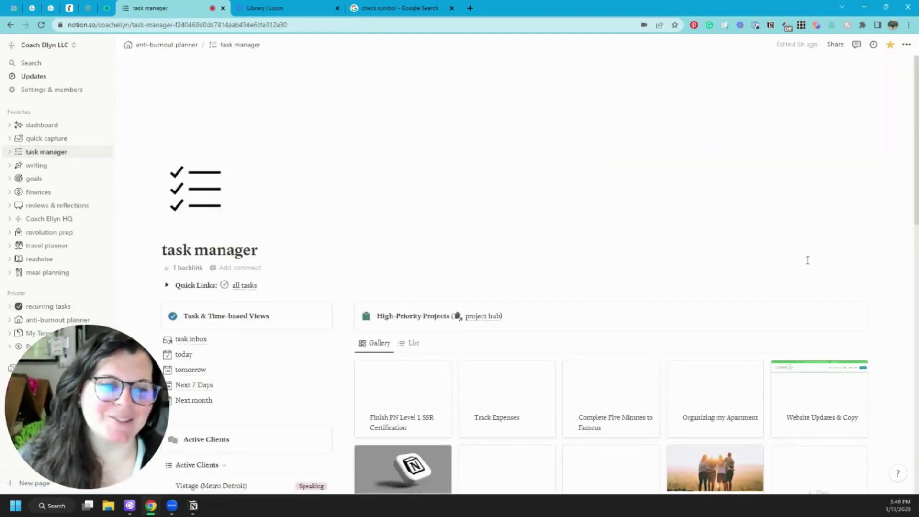
pyautogui.scroll(-10, 808, 261)
pyautogui.click(863, 127)
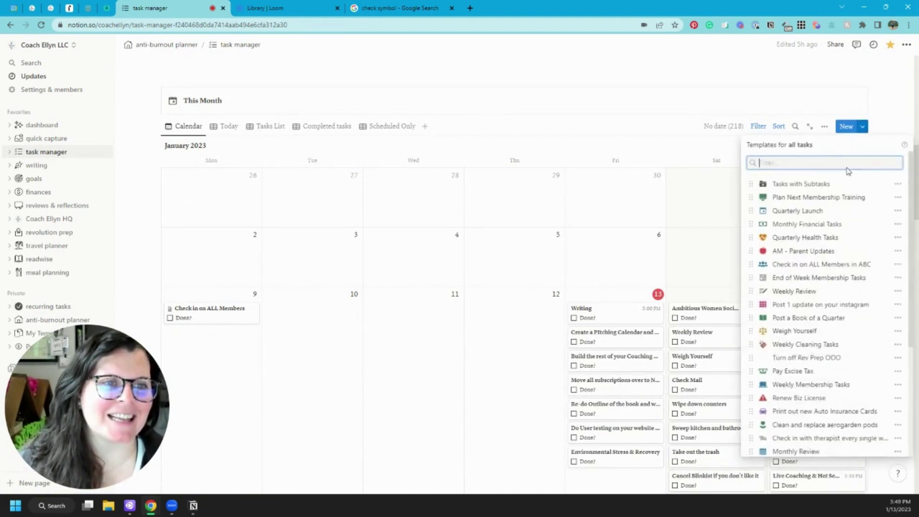
pyautogui.scroll(-5, 835, 242)
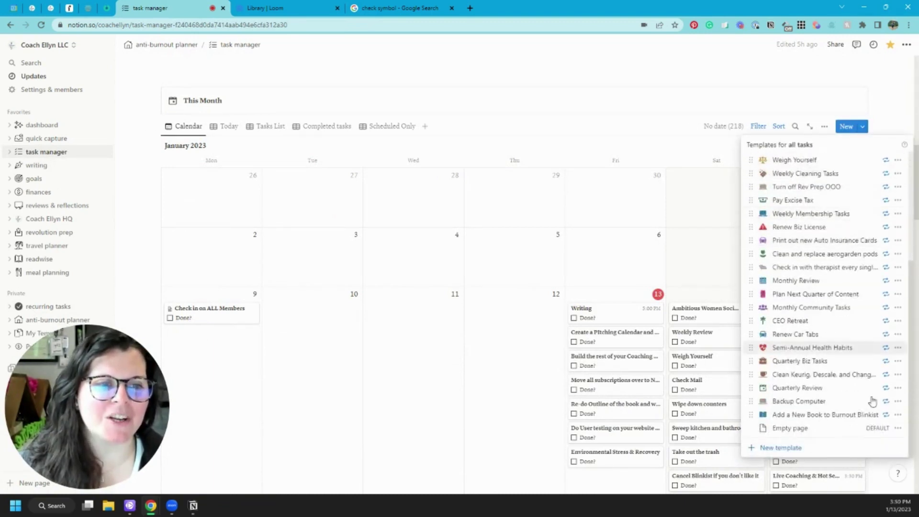
pyautogui.scroll(5, 852, 242)
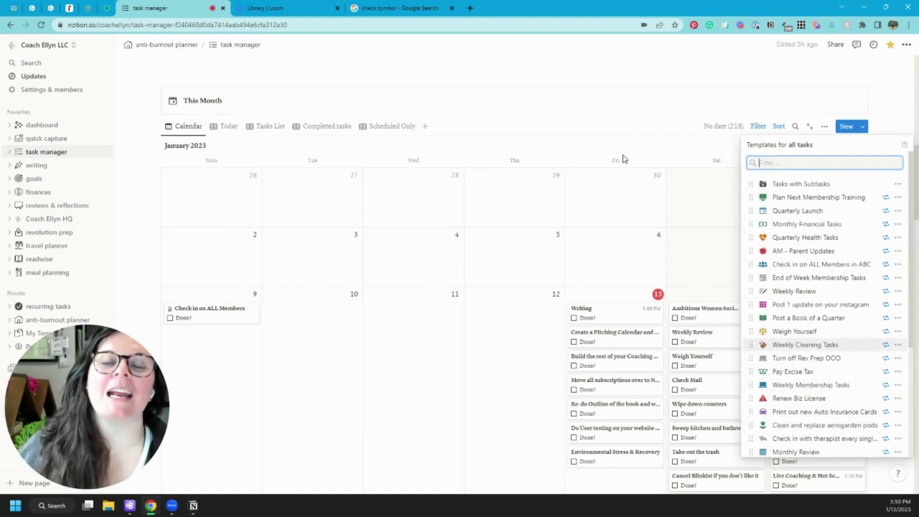
pyautogui.click(575, 105)
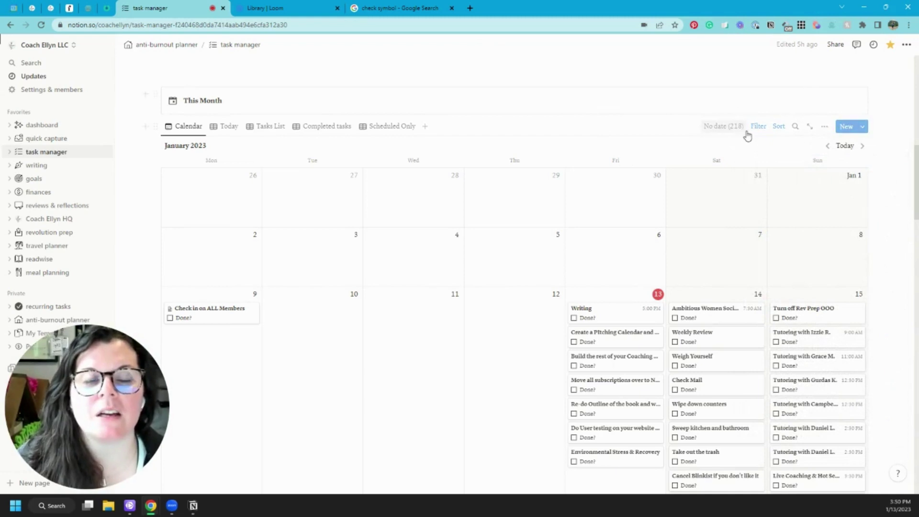